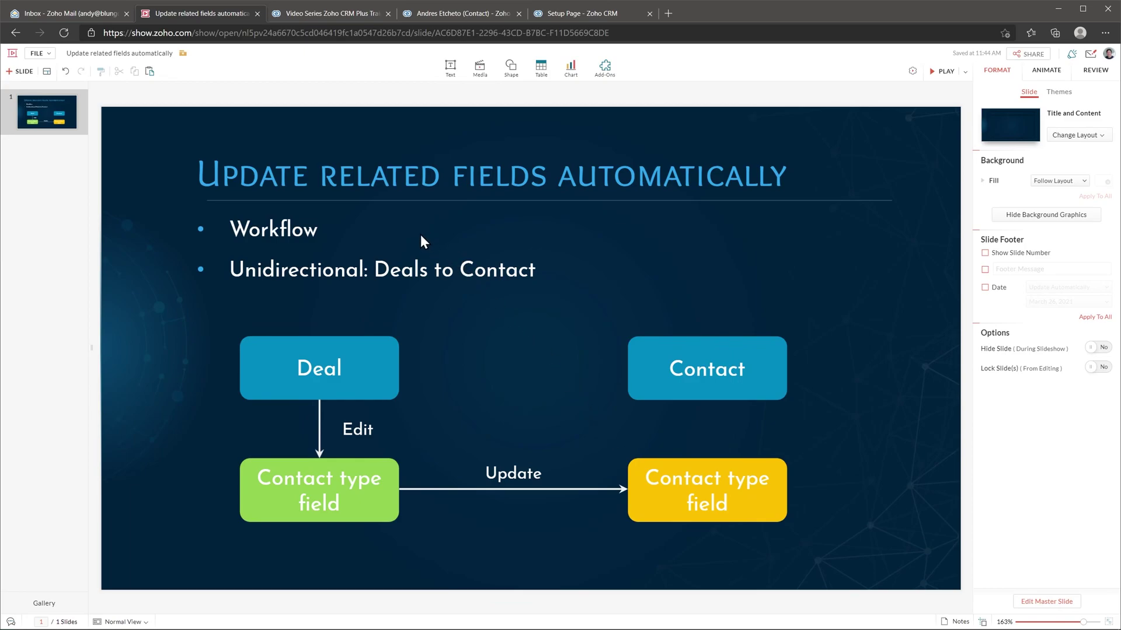
Show the training deal, then its linked contact whose Contact type is still empty
left_click(359, 17)
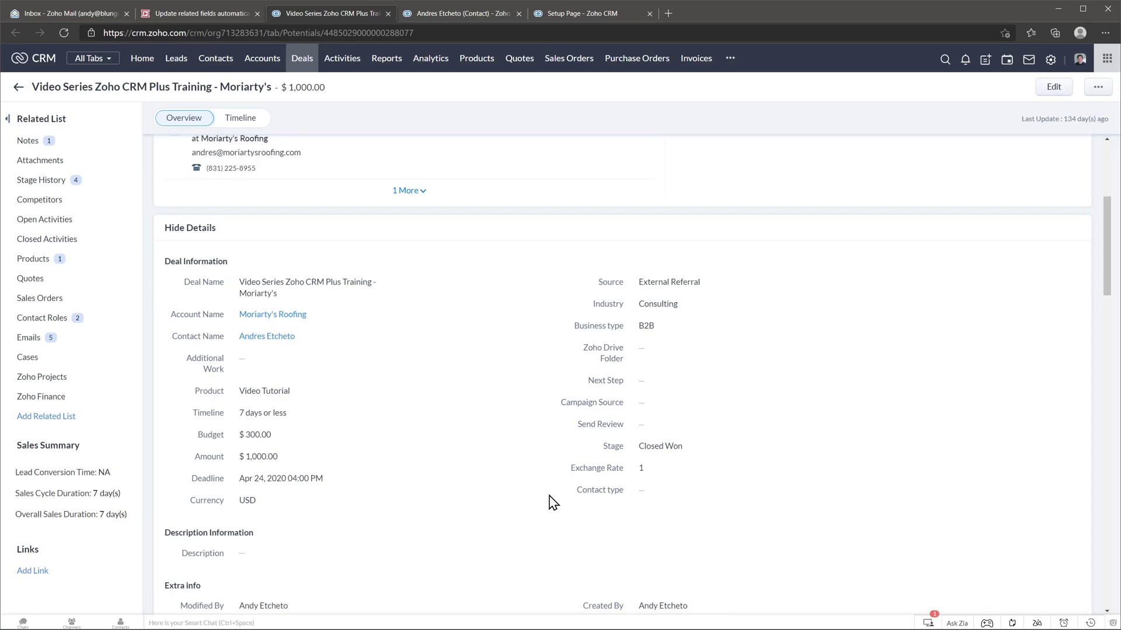
left_click(474, 18)
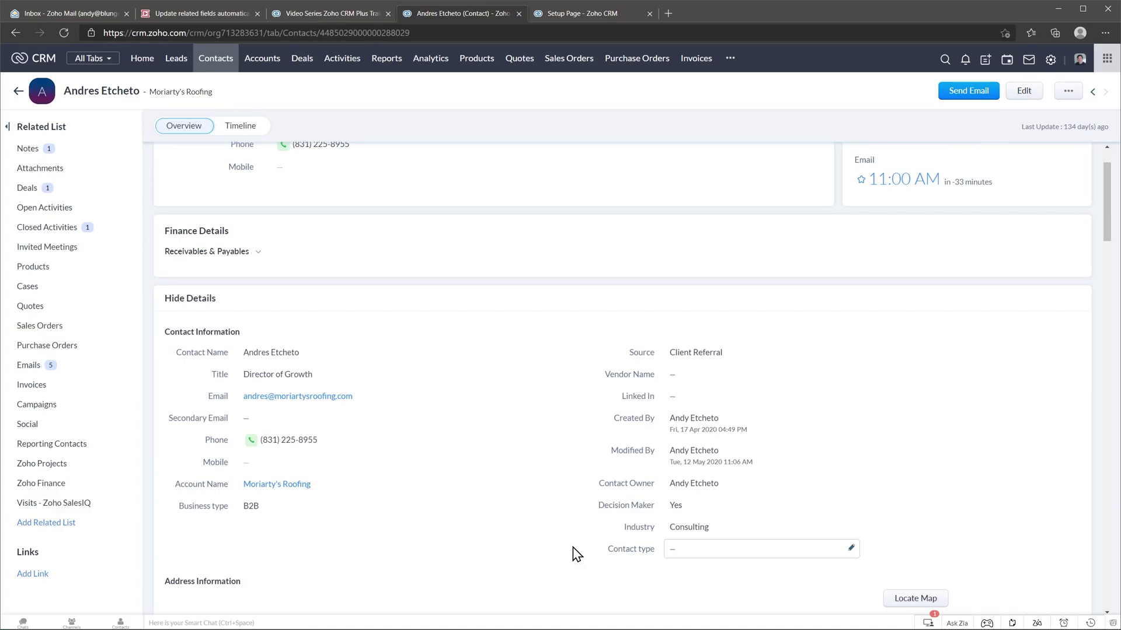
Create a Deals workflow rule named 'Update contact type field' from Setup's Workflow Rules
left_click(610, 16)
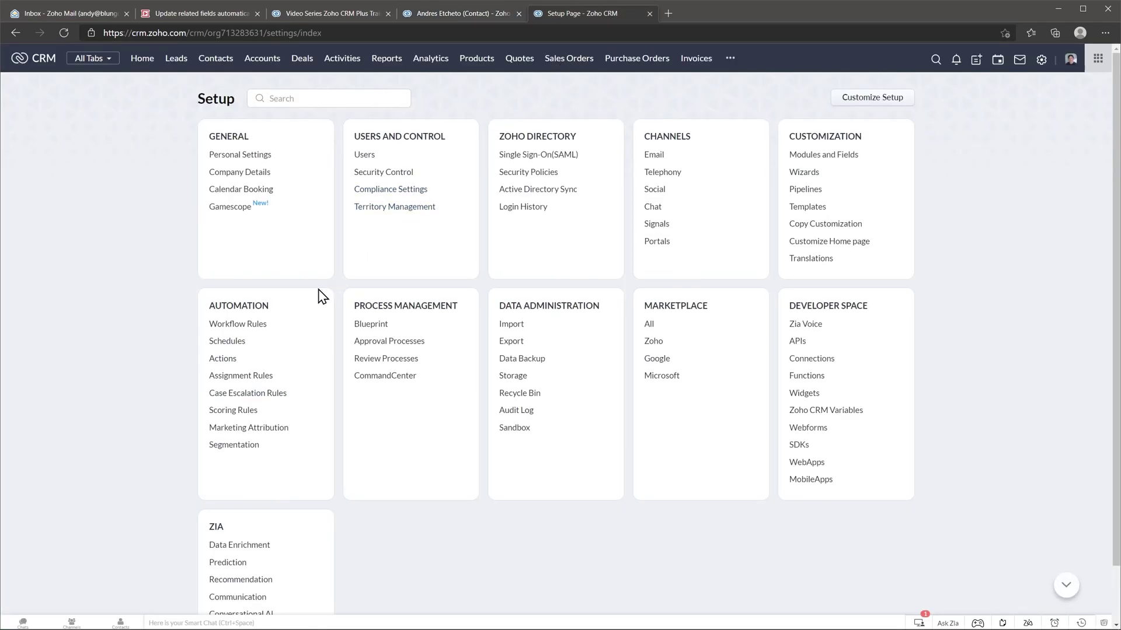
left_click(264, 324)
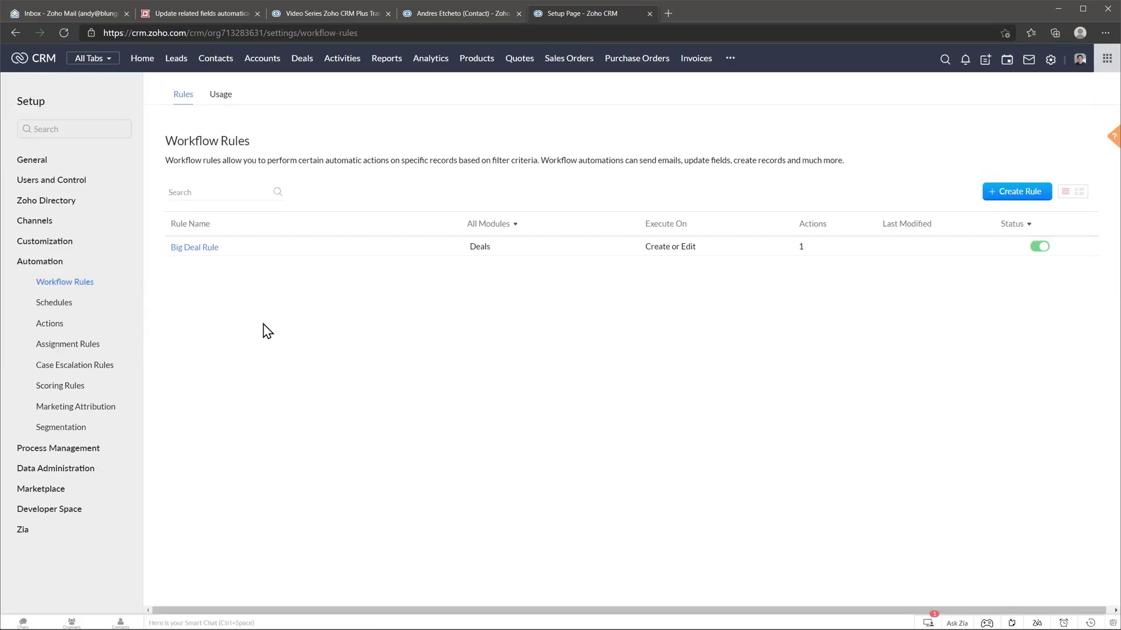
left_click(1000, 199)
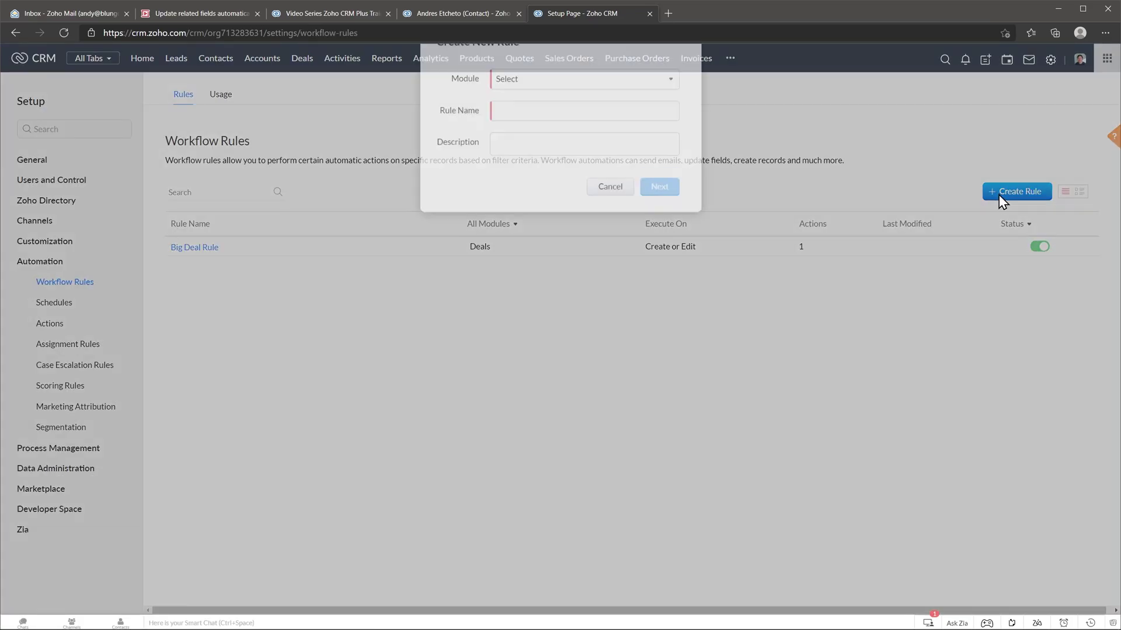
left_click(644, 112)
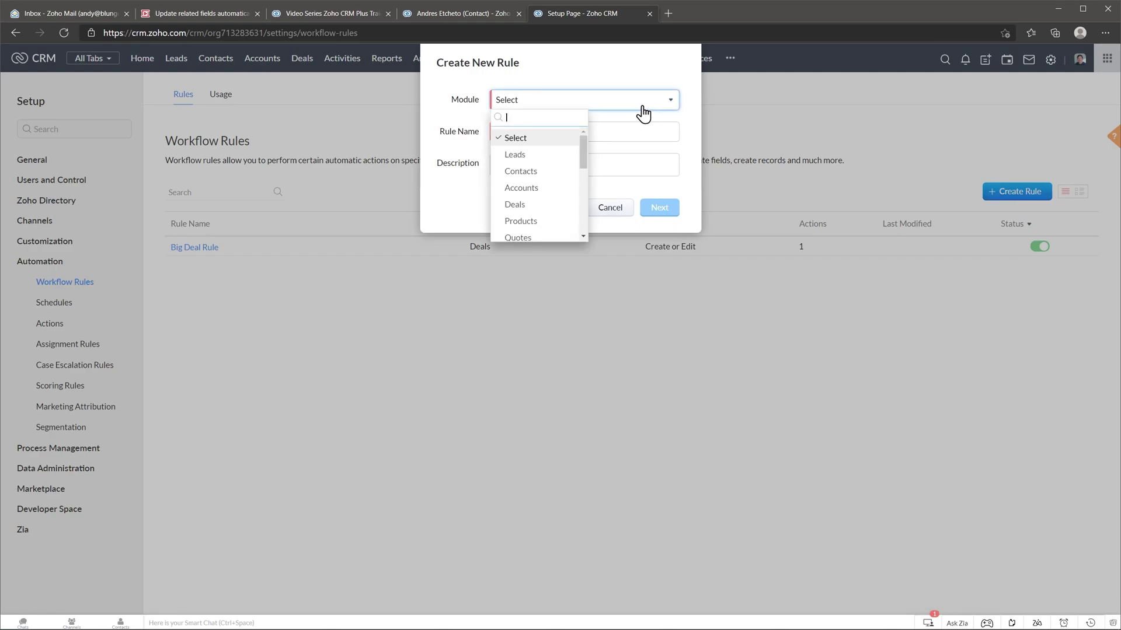
left_click(545, 206)
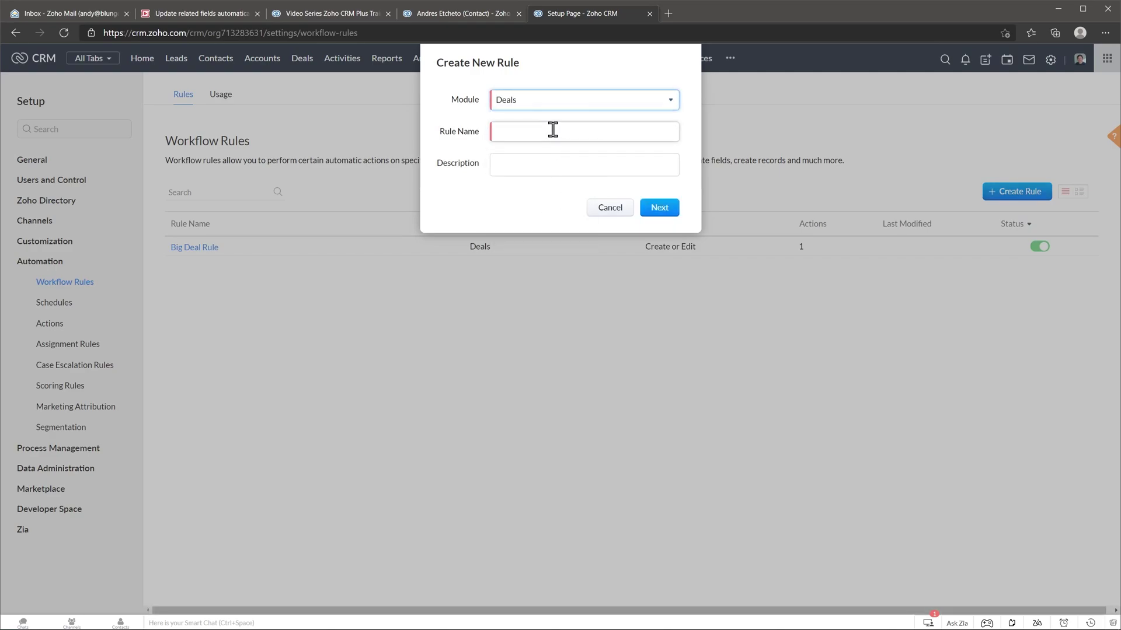
left_click(553, 131)
type("Update contact type")
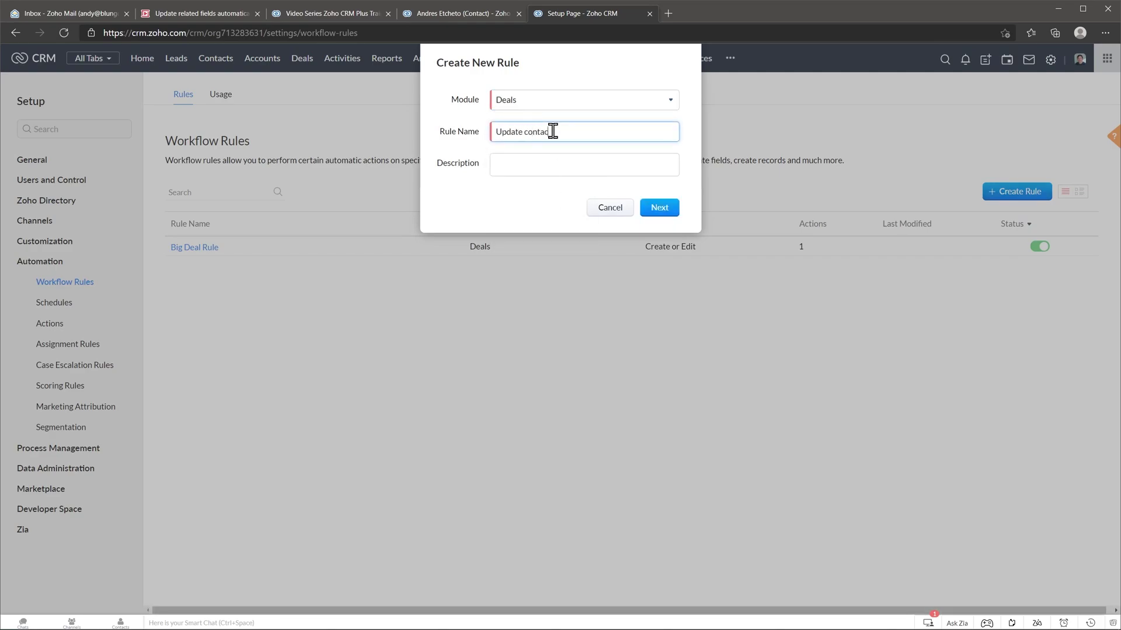
type(" field")
left_click(664, 212)
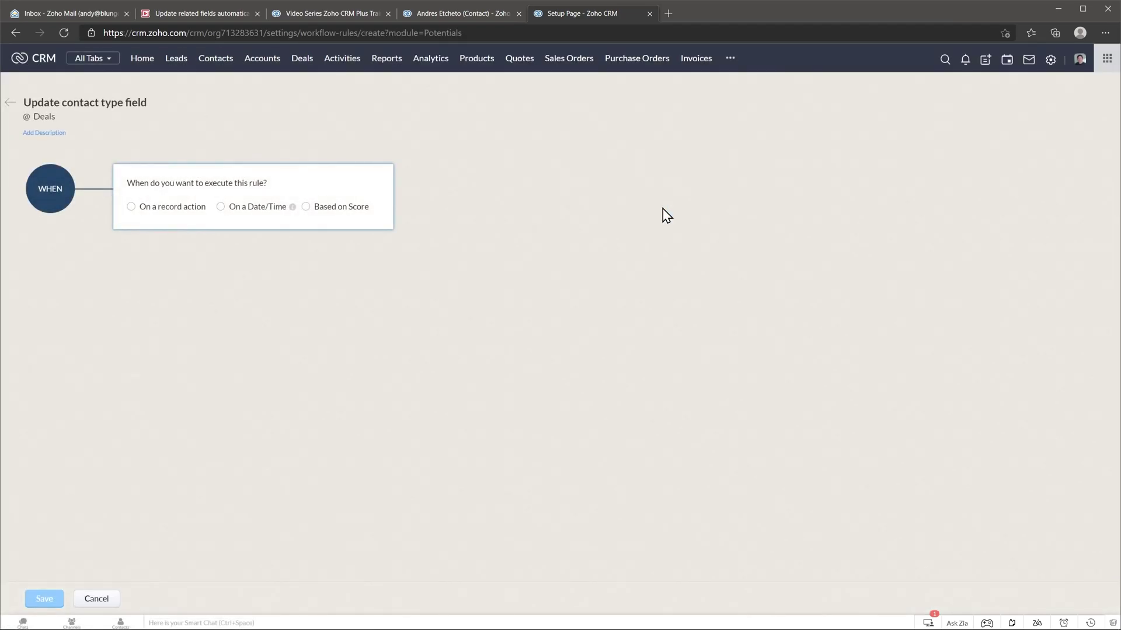
Trigger the rule on record Edit when the Contact type field is modified
left_click(159, 216)
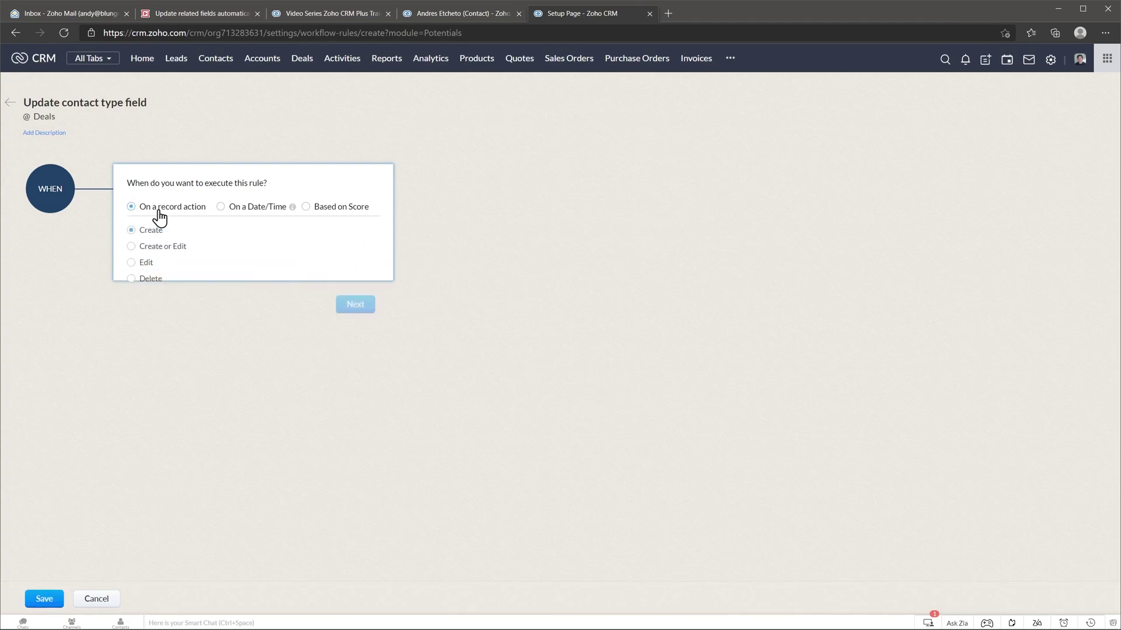
left_click(144, 262)
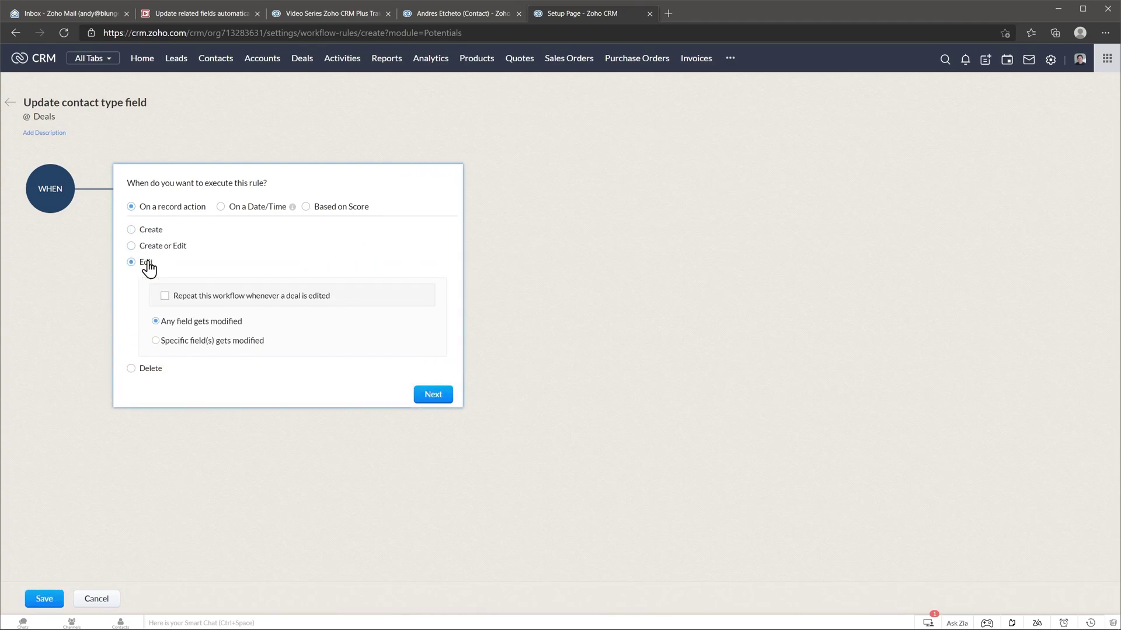
left_click(181, 342)
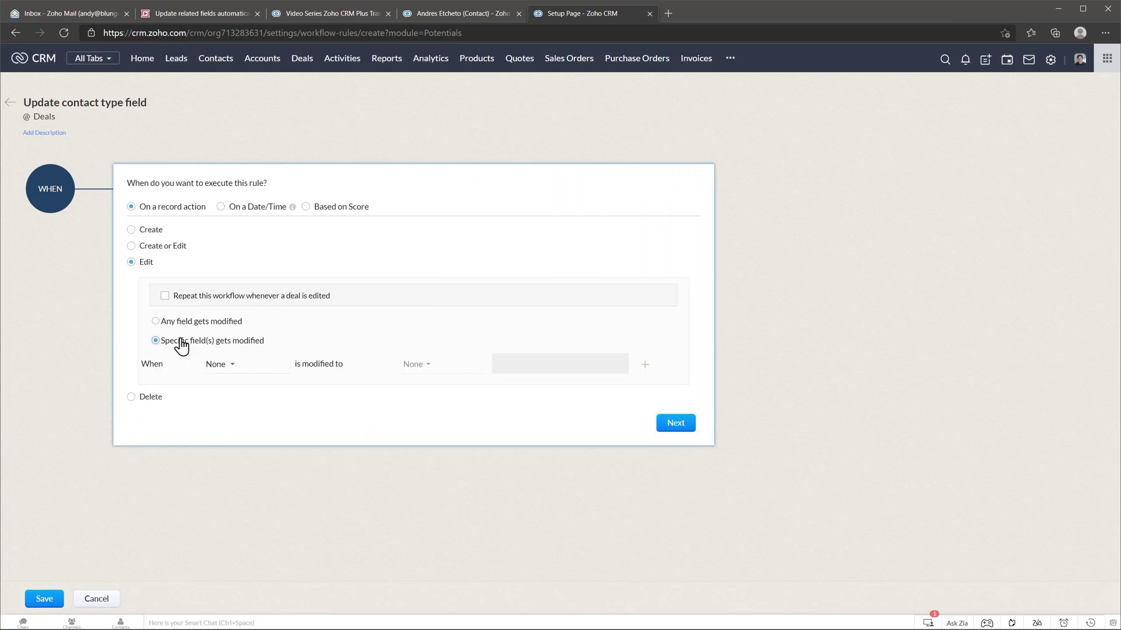
left_click(214, 364)
type("contac")
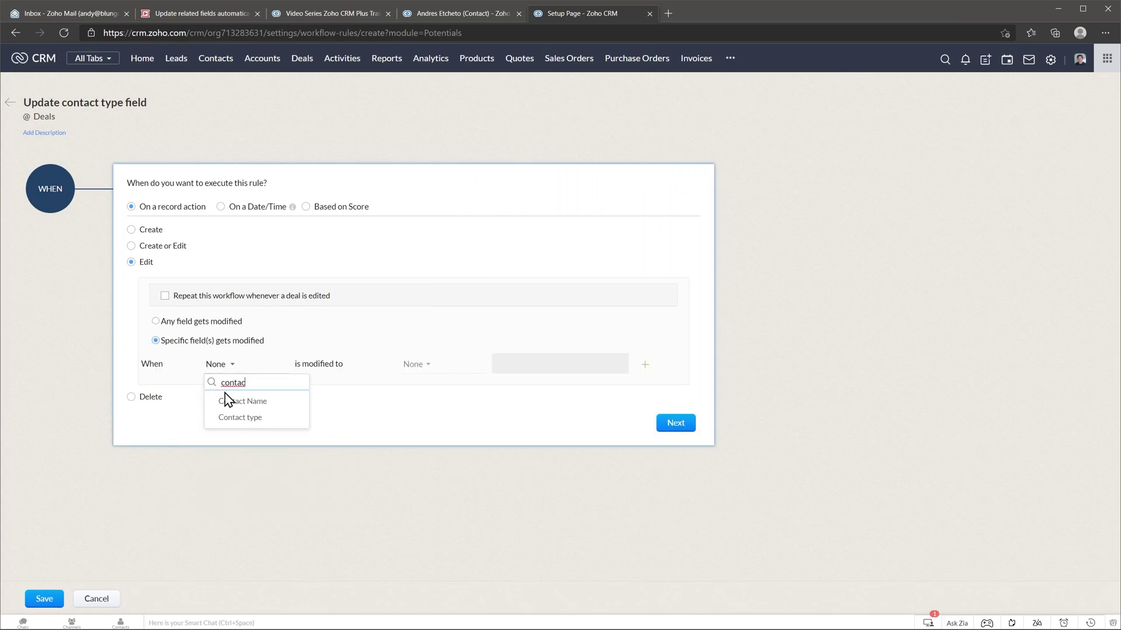
left_click(240, 418)
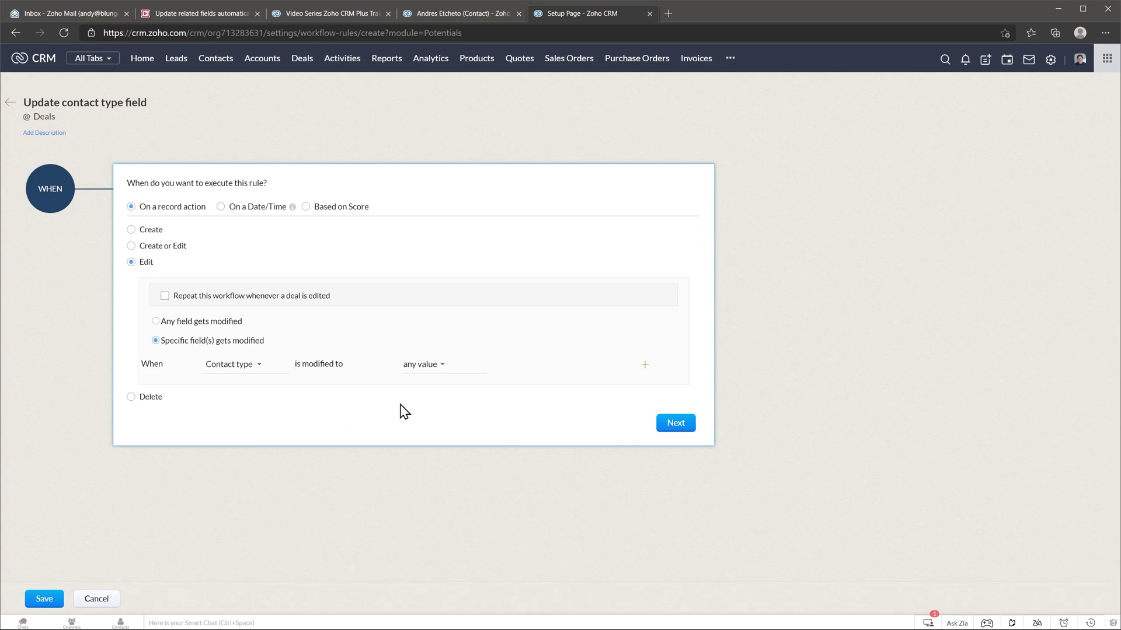
left_click(676, 424)
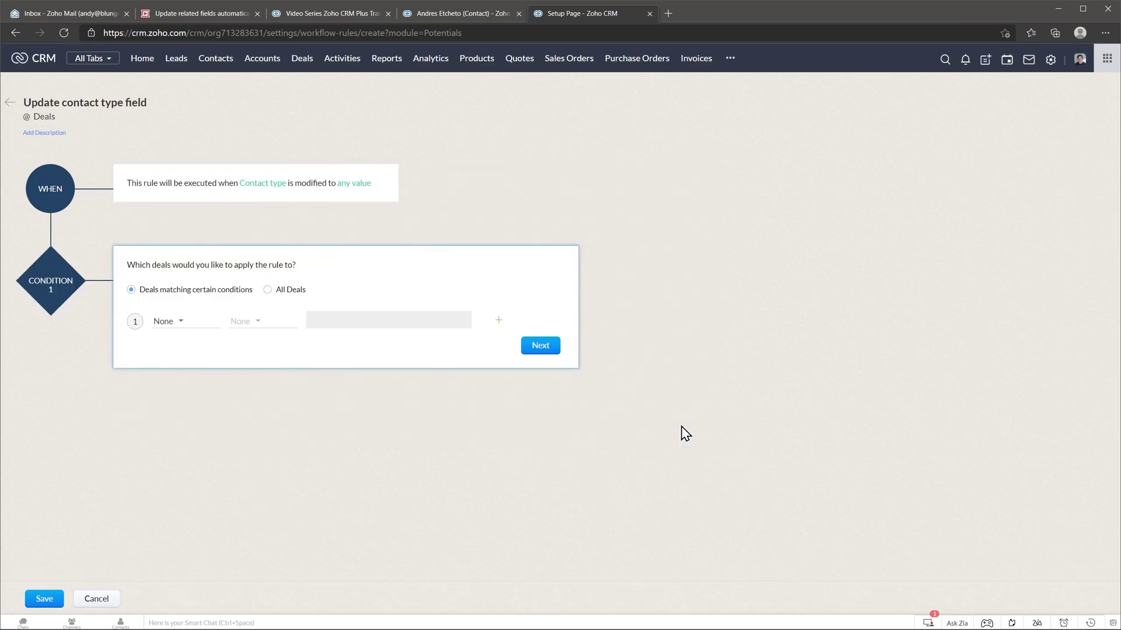
Set condition 1 to Contact type is Owner
left_click(191, 327)
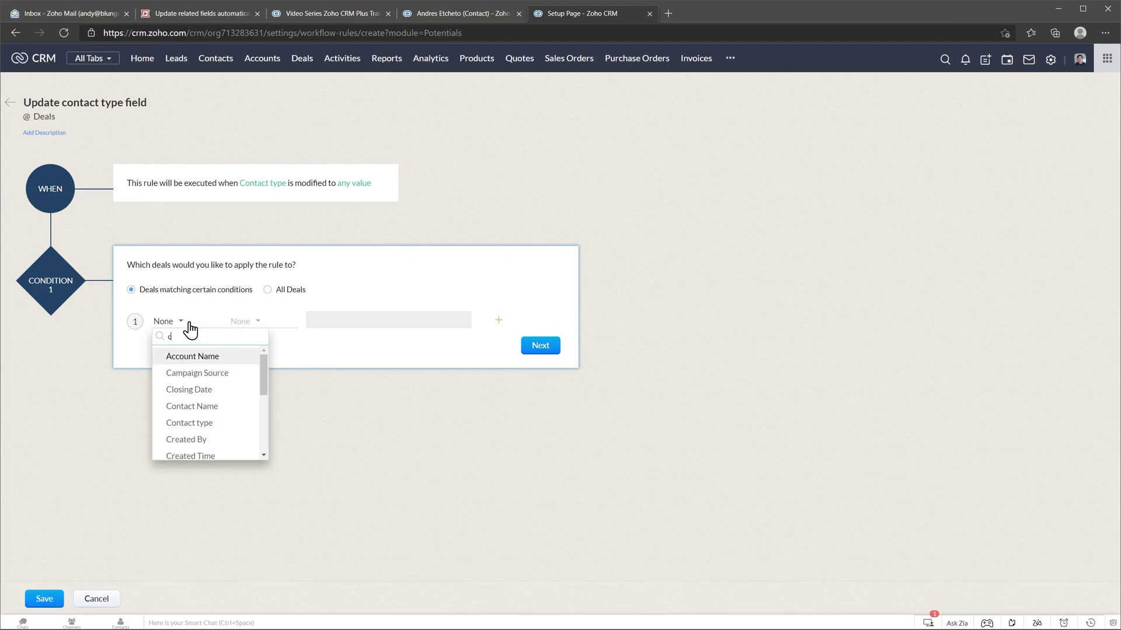
type("con")
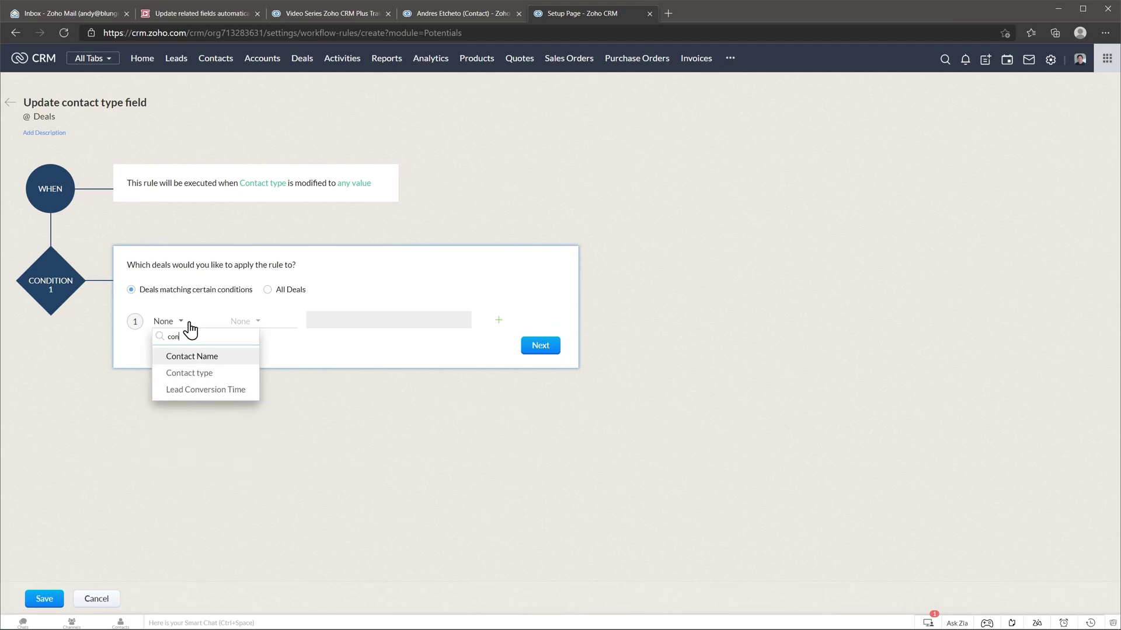
left_click(188, 374)
left_click(250, 327)
left_click(245, 357)
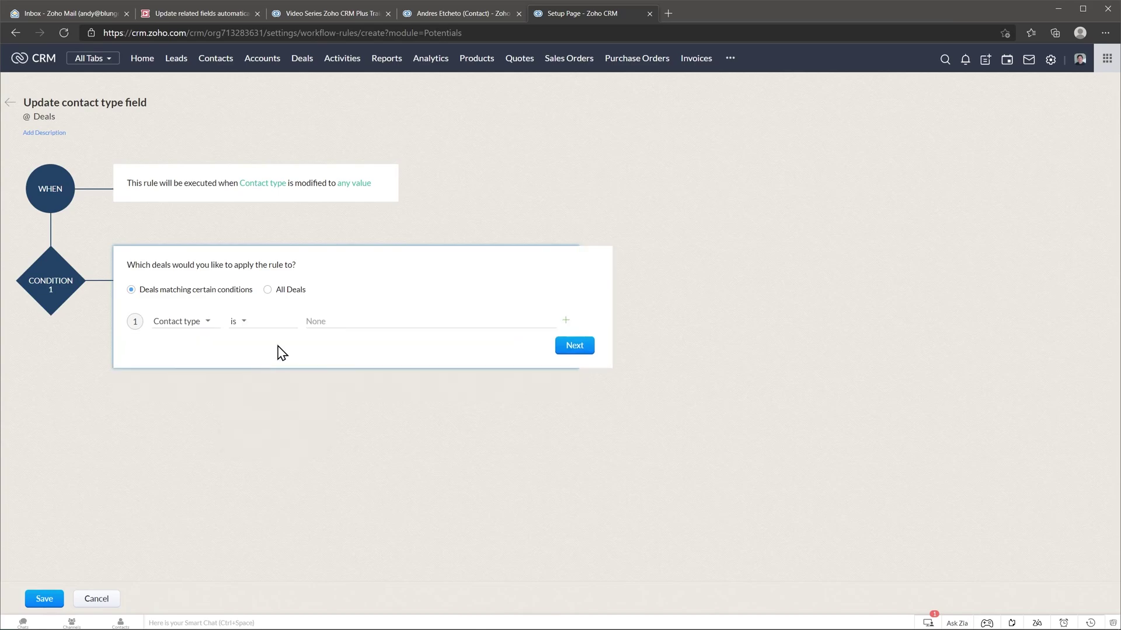
left_click(340, 321)
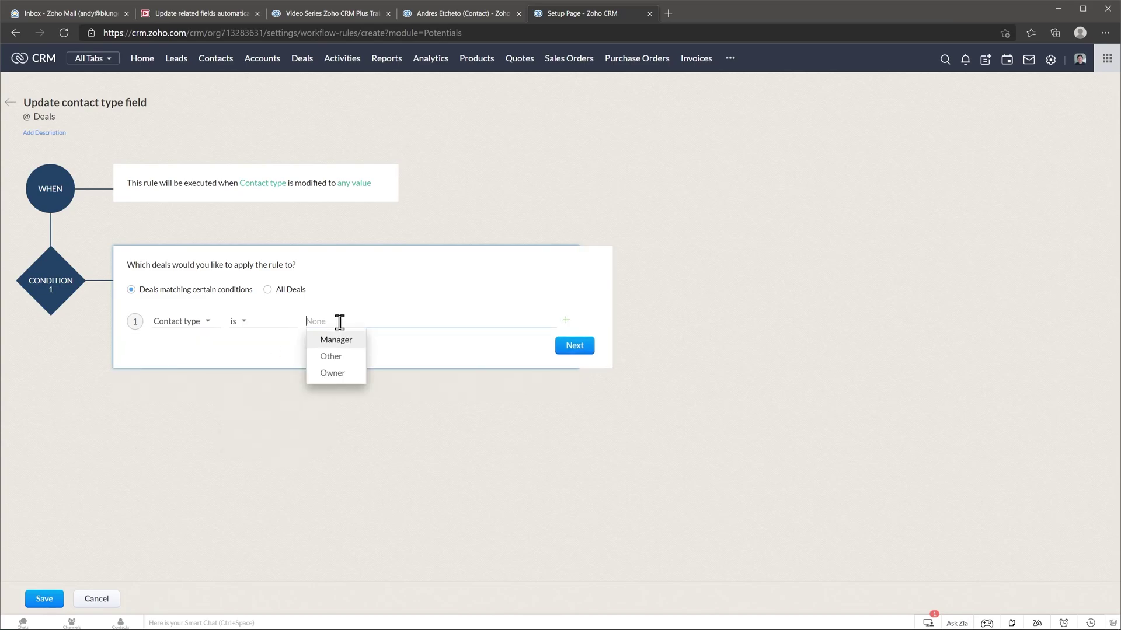
left_click(336, 376)
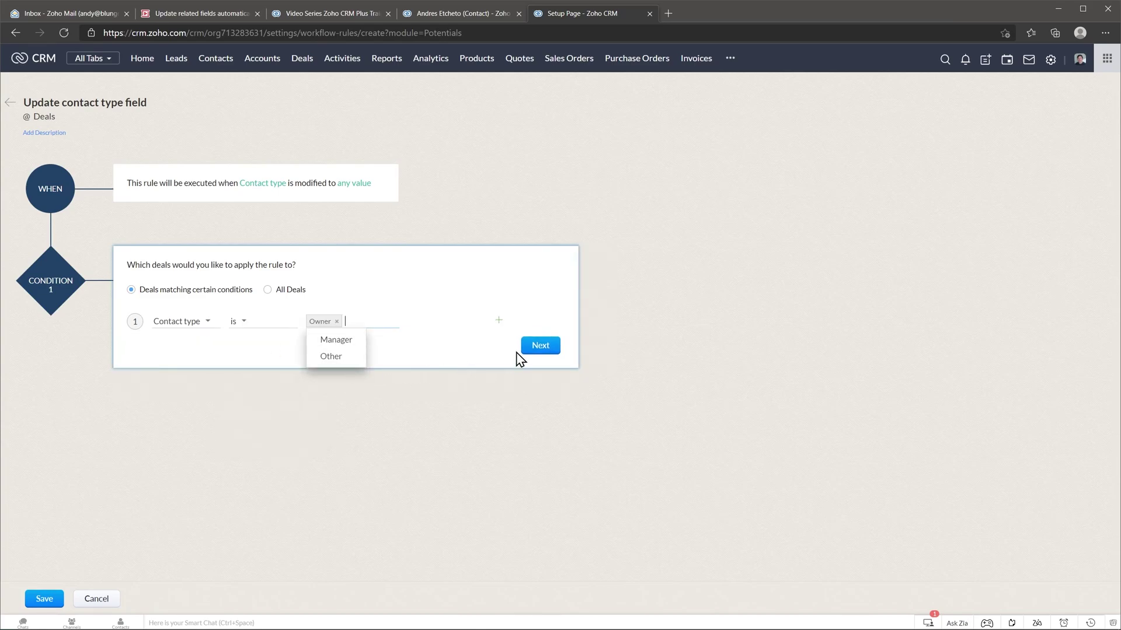
left_click(538, 346)
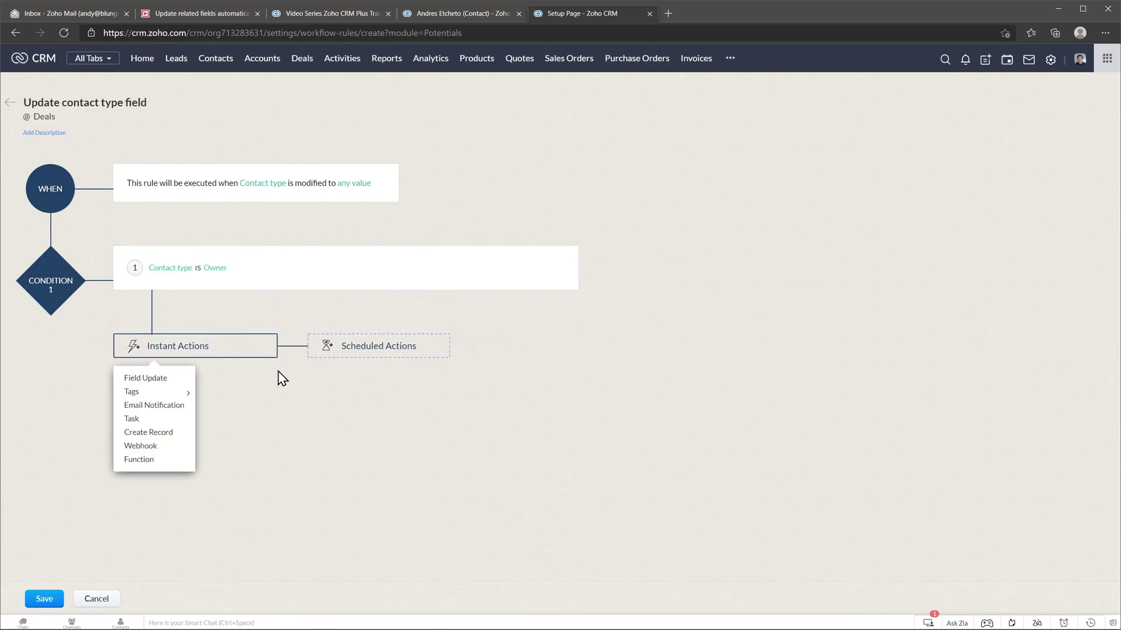
Add a Contacts field update 'Update owner' setting Contact type to Owner, saved and associated
left_click(146, 378)
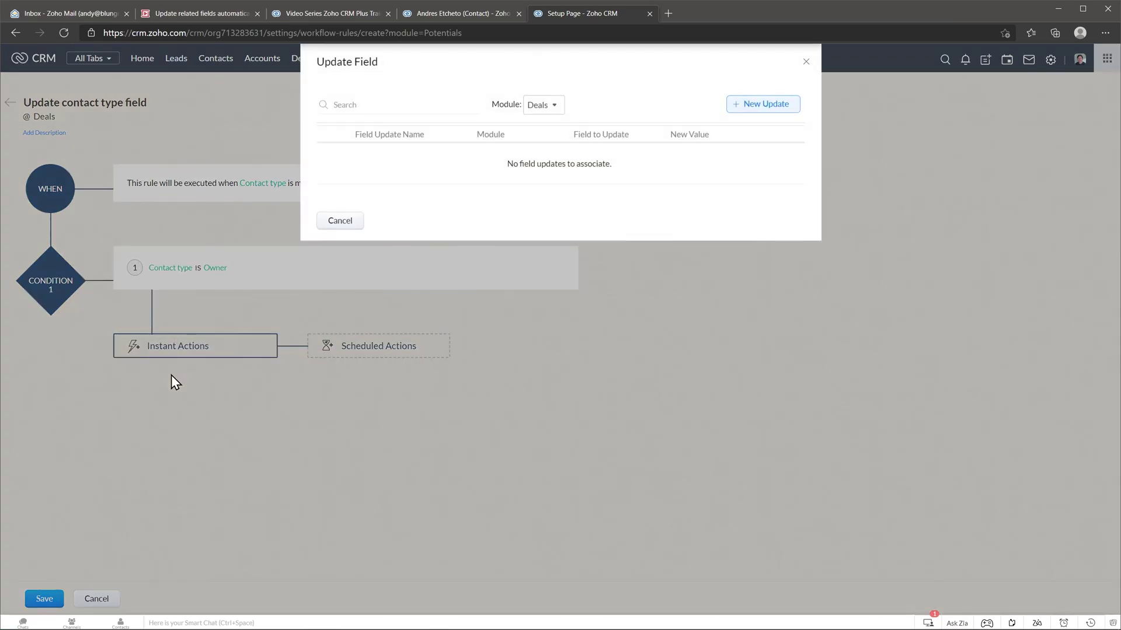
left_click(535, 115)
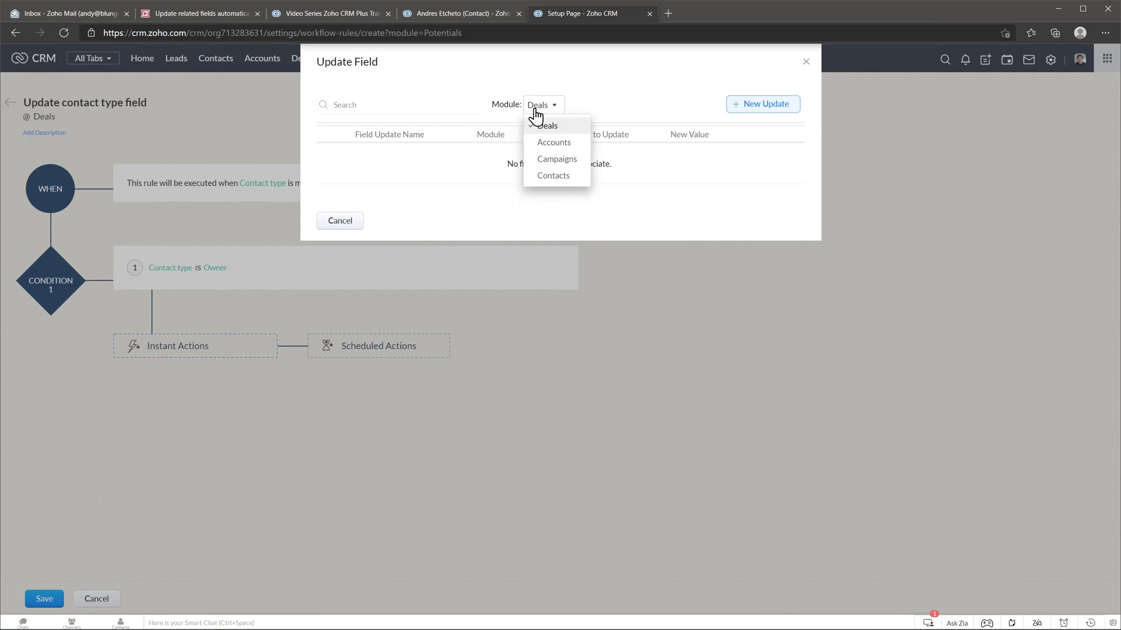
left_click(552, 177)
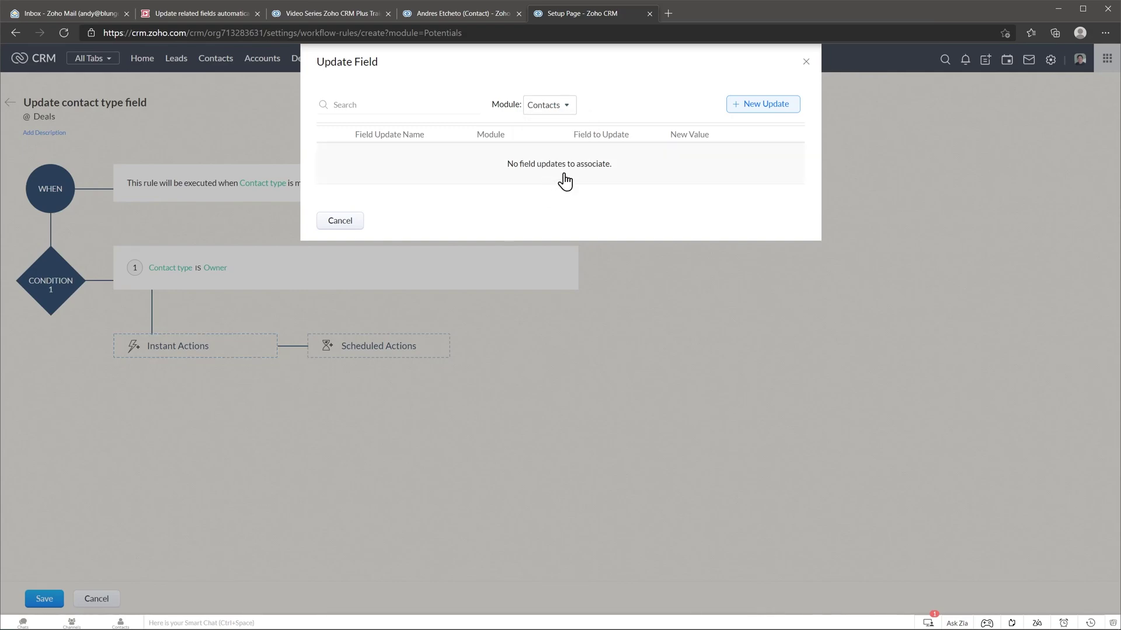
left_click(762, 105)
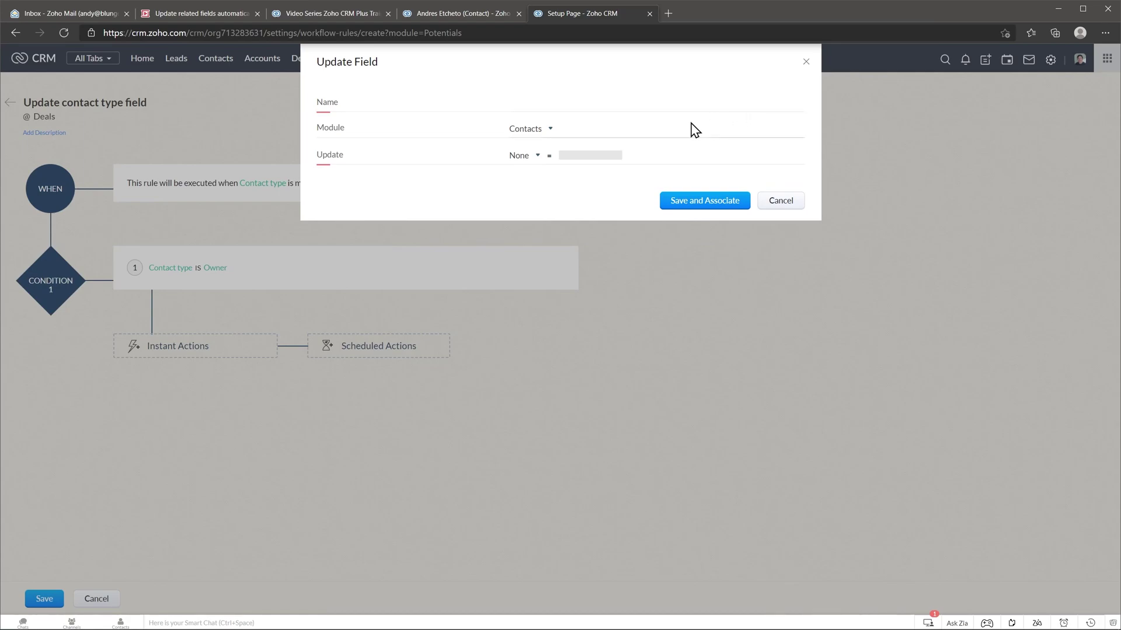
left_click(532, 158)
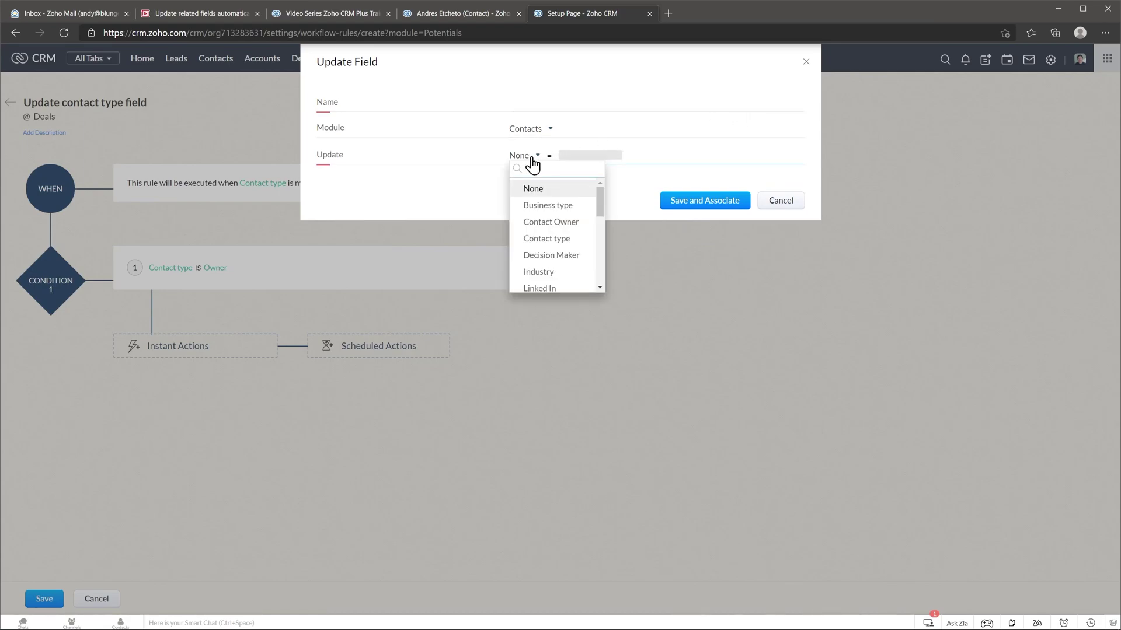
type("conta")
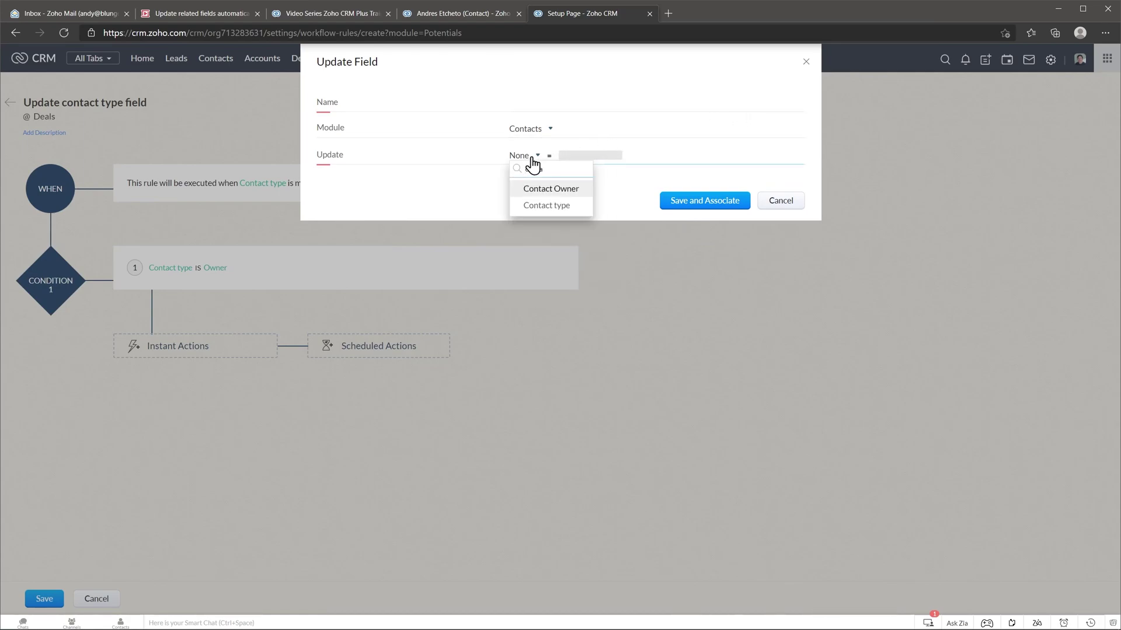
left_click(534, 207)
left_click(601, 165)
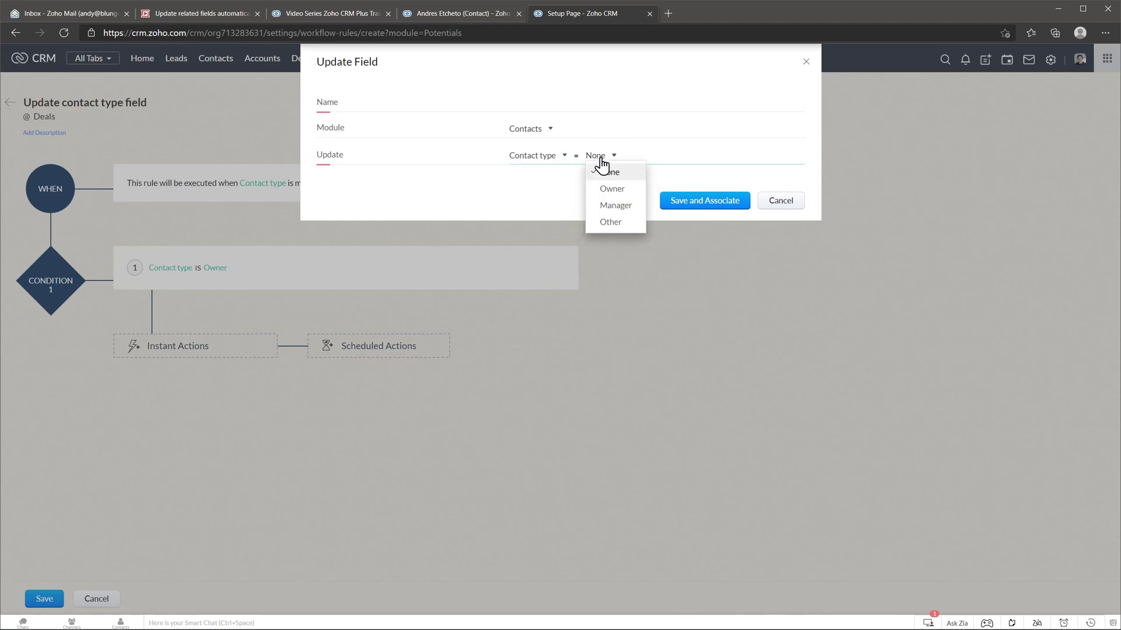
left_click(610, 188)
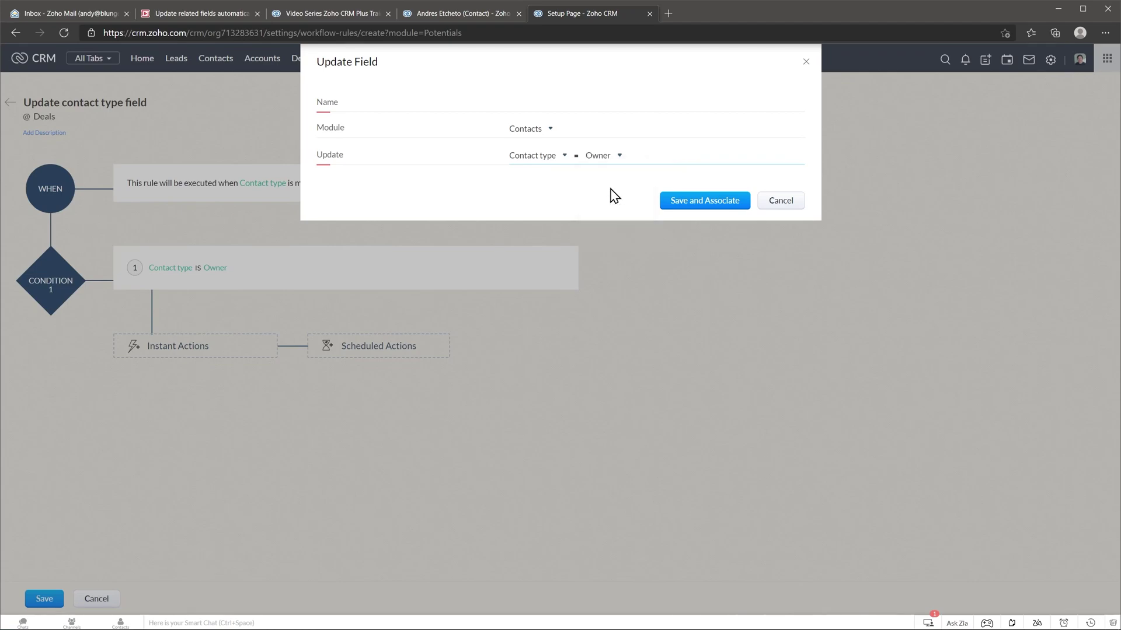
left_click(560, 105)
type("Update ow")
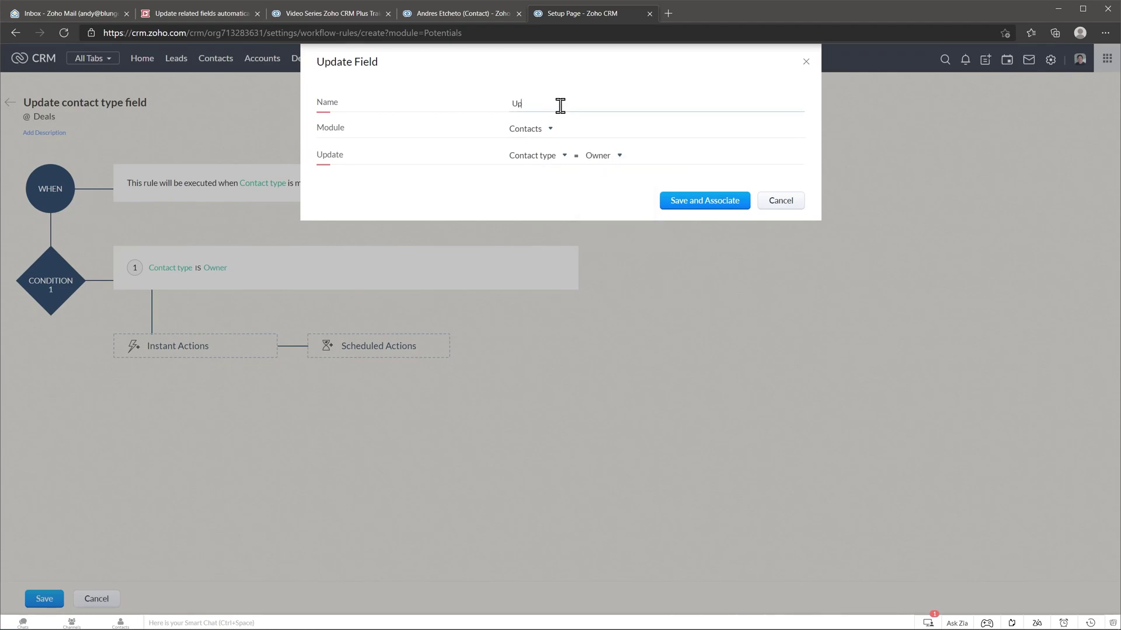
type("ner")
left_click(689, 203)
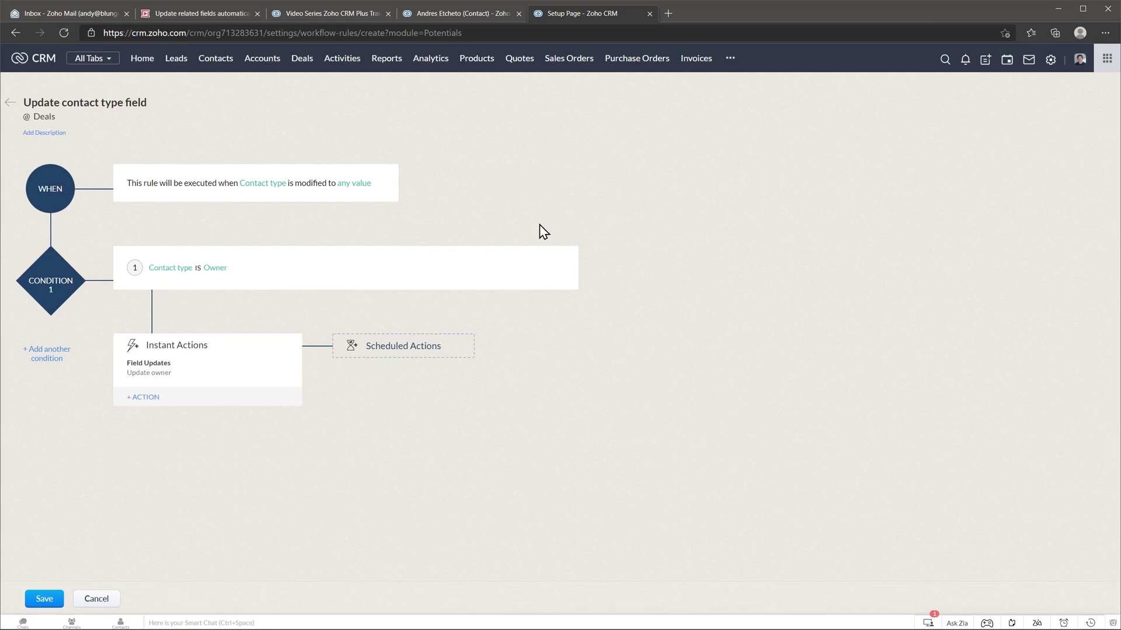
Add condition 2: Contact type is Manager
left_click(52, 355)
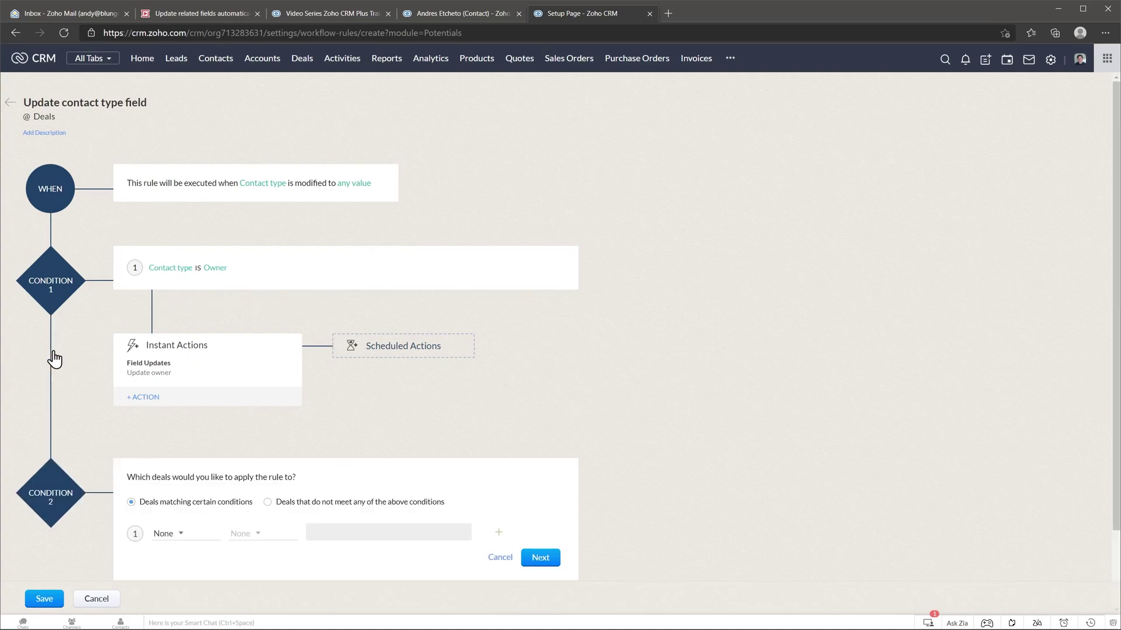
scroll(146, 514, "down", 2)
left_click(180, 449)
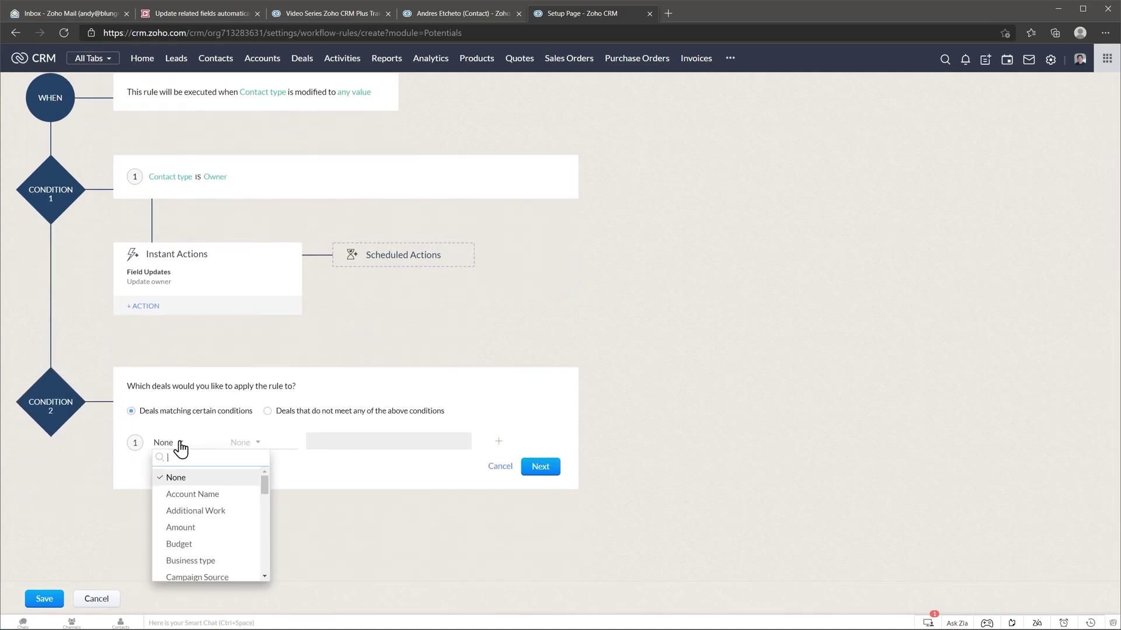
type("contac")
left_click(205, 493)
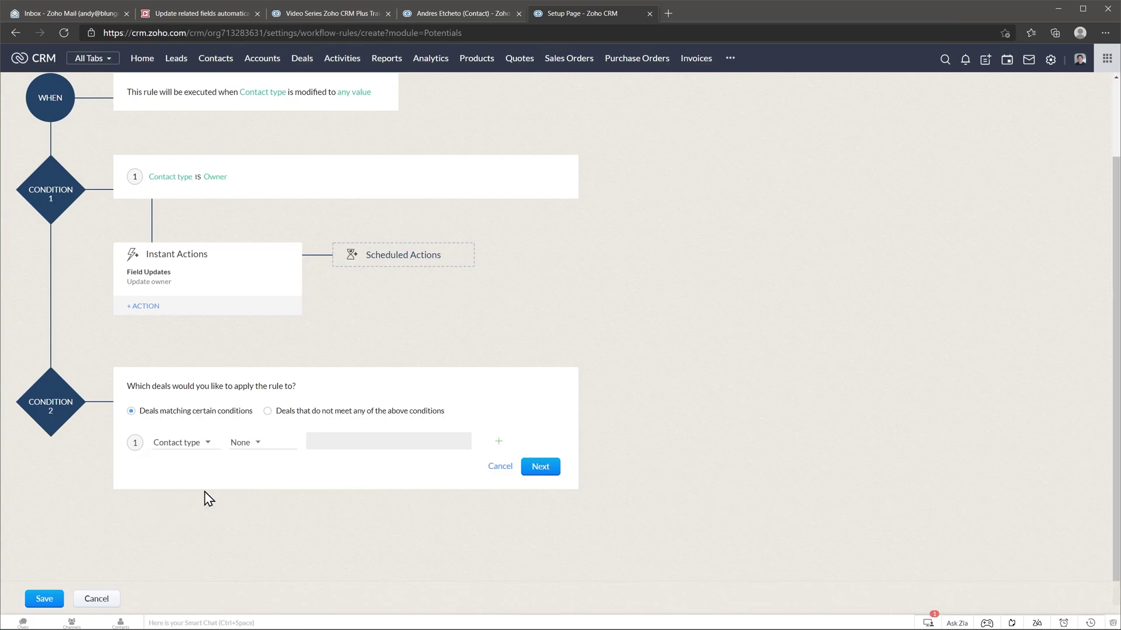
left_click(247, 450)
left_click(250, 486)
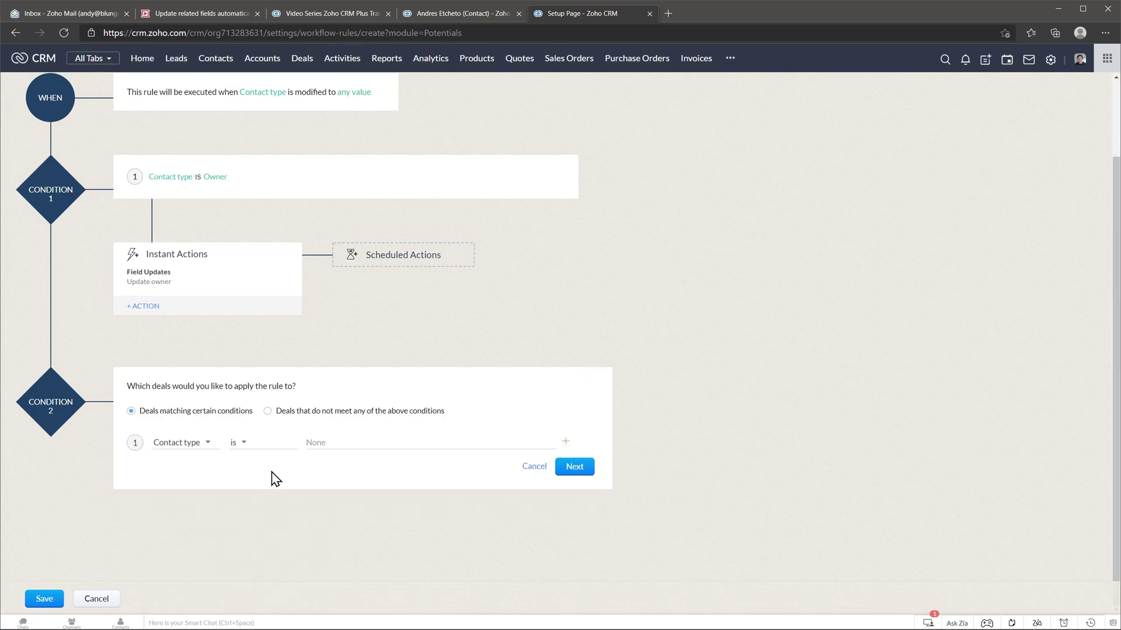
left_click(340, 444)
left_click(338, 462)
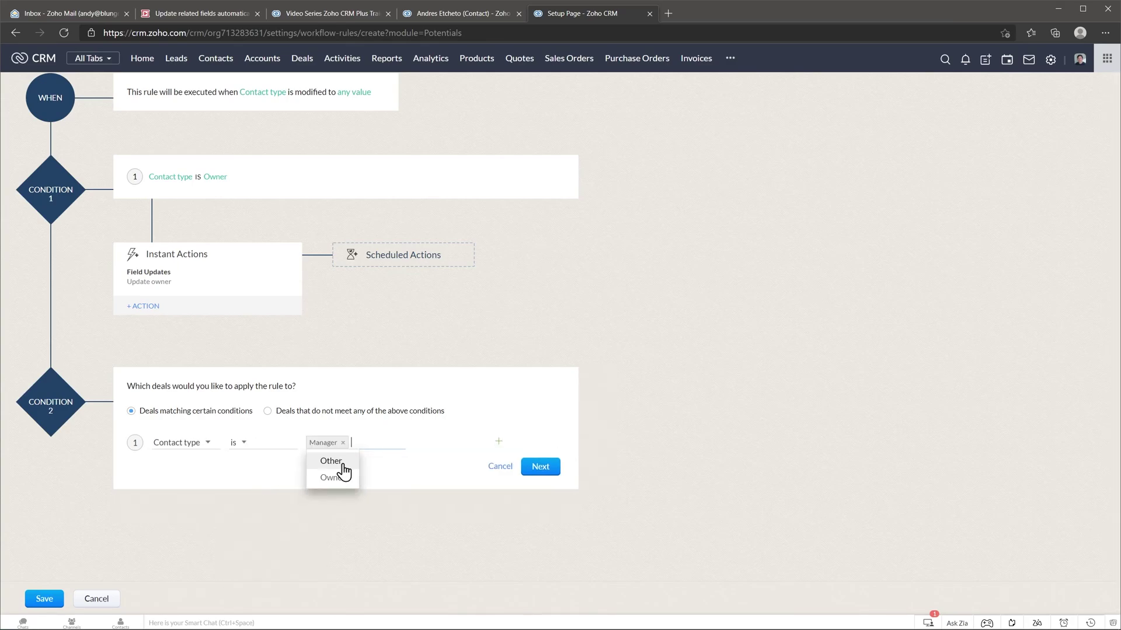
left_click(540, 468)
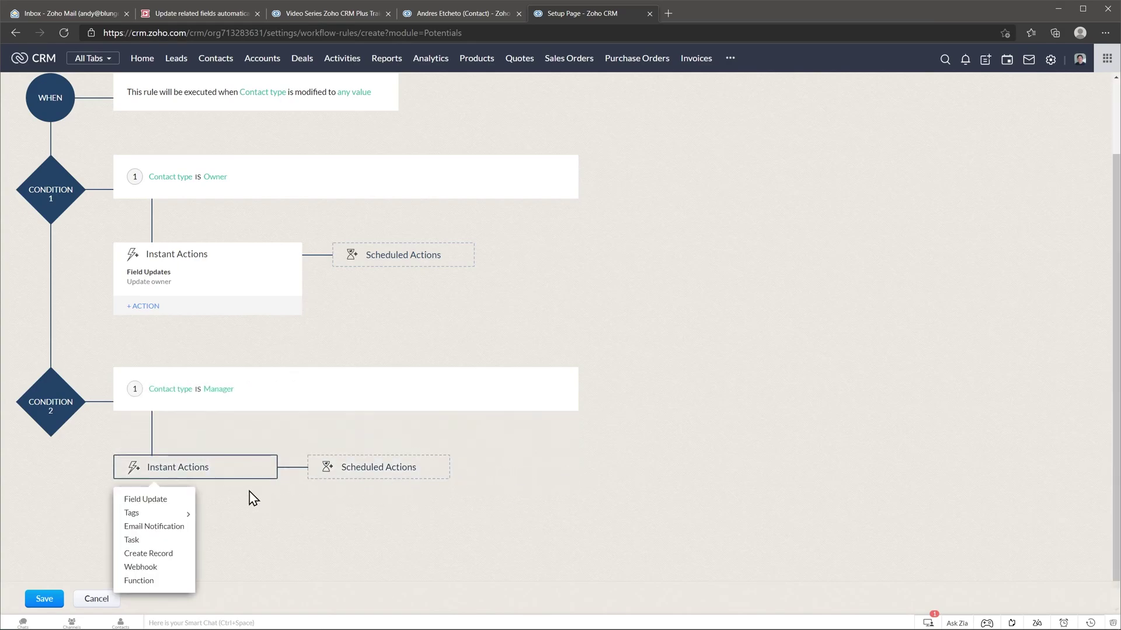
Attach a Contacts field update 'Update manager' setting Contact type to Manager
left_click(170, 497)
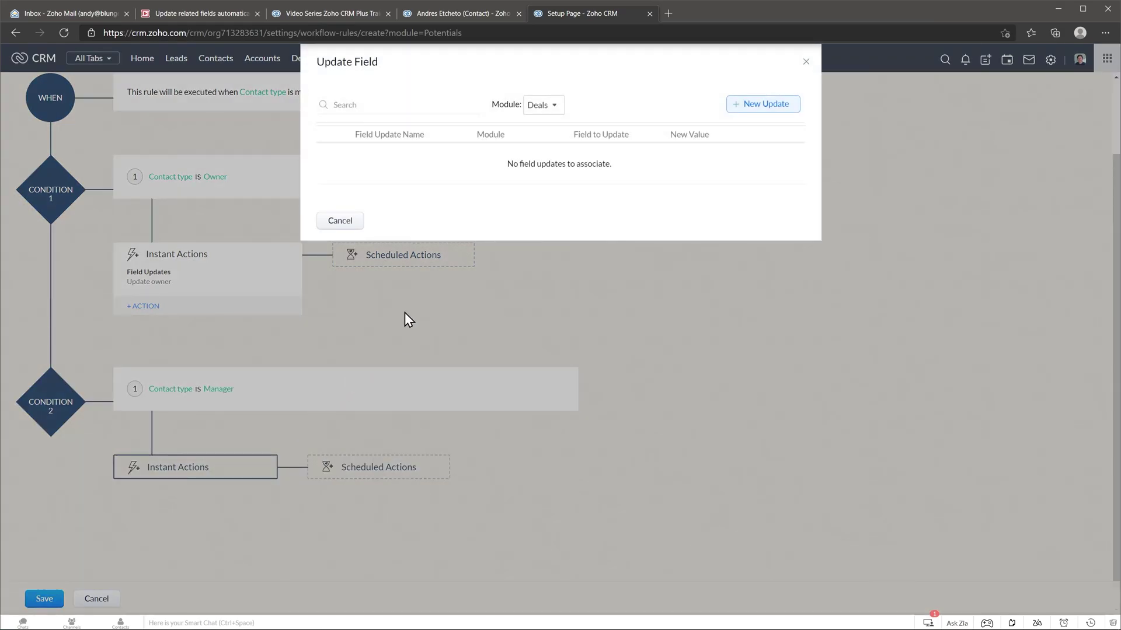
left_click(747, 111)
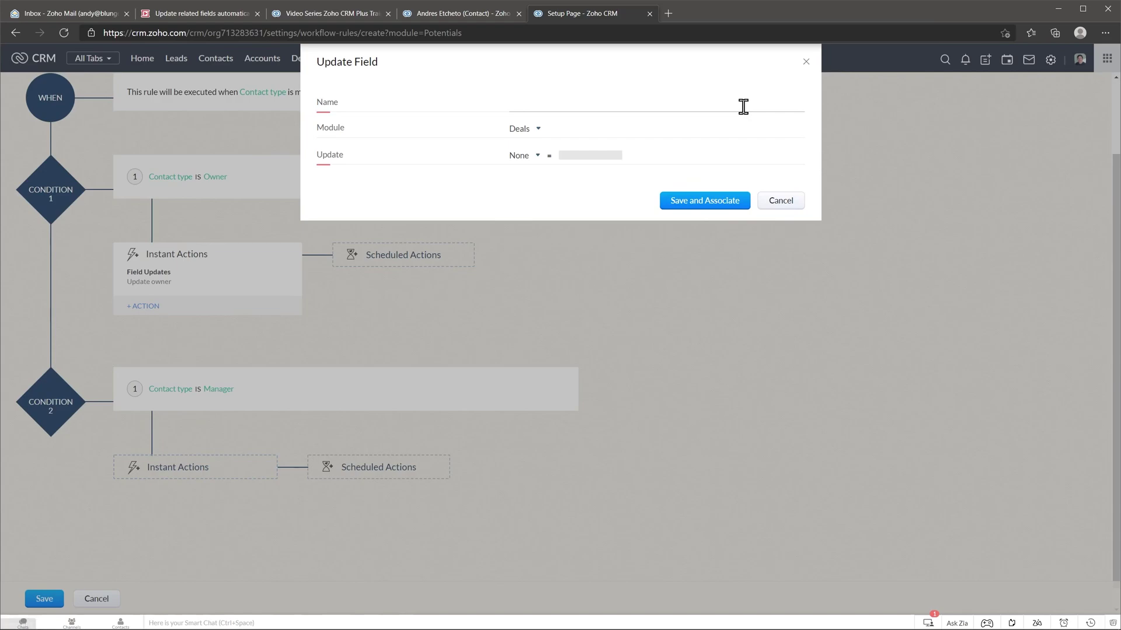
left_click(529, 130)
left_click(539, 195)
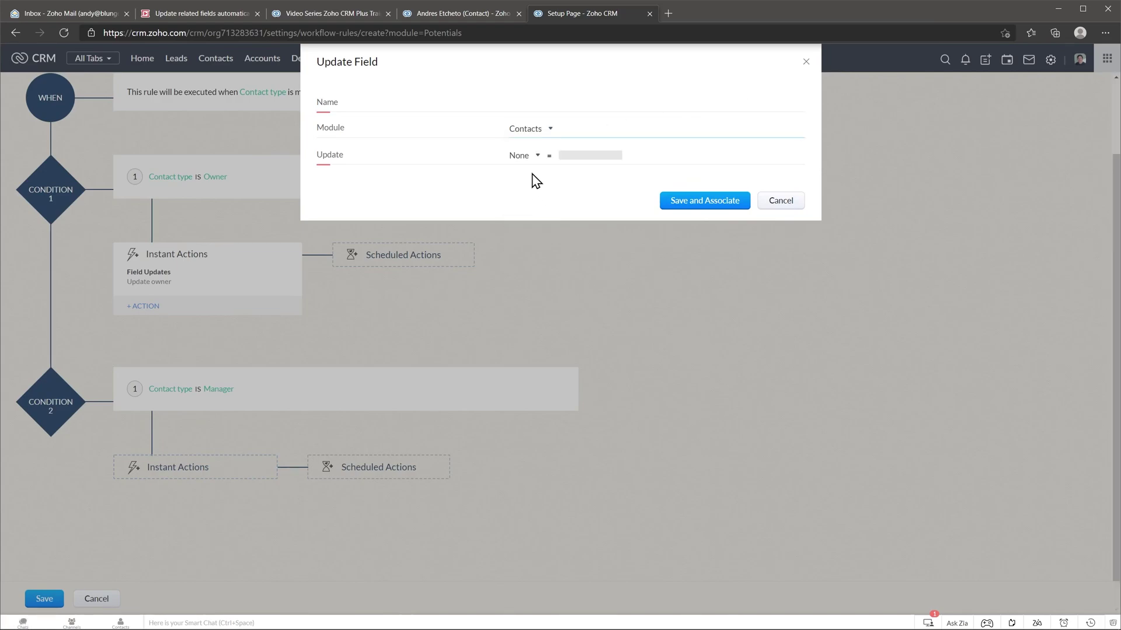
left_click(520, 155)
type("cont")
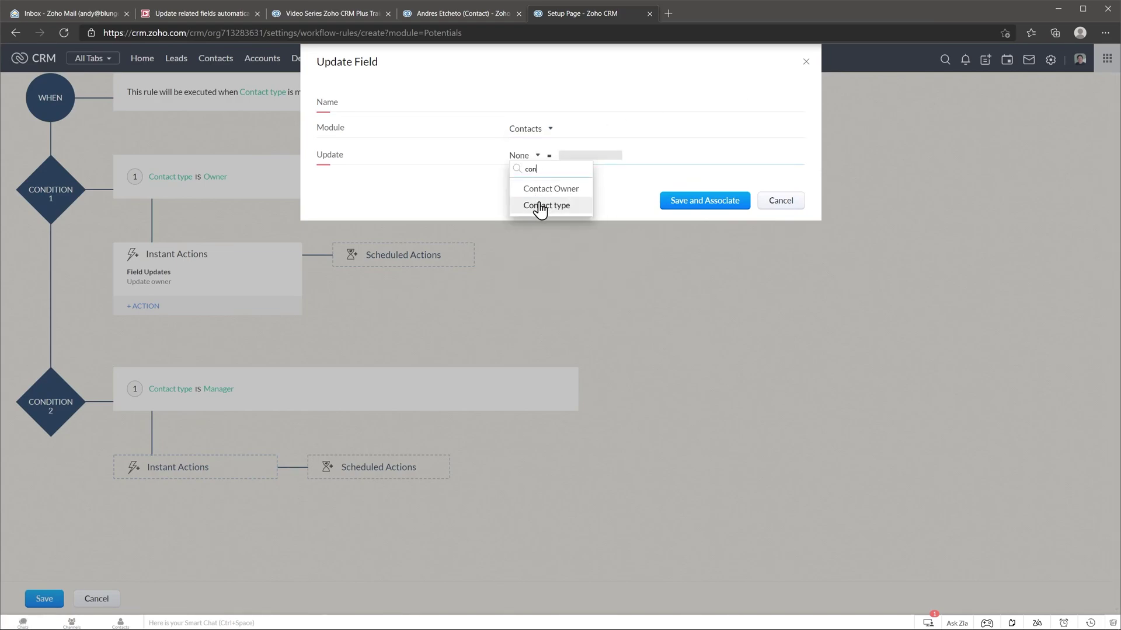
left_click(544, 208)
left_click(610, 162)
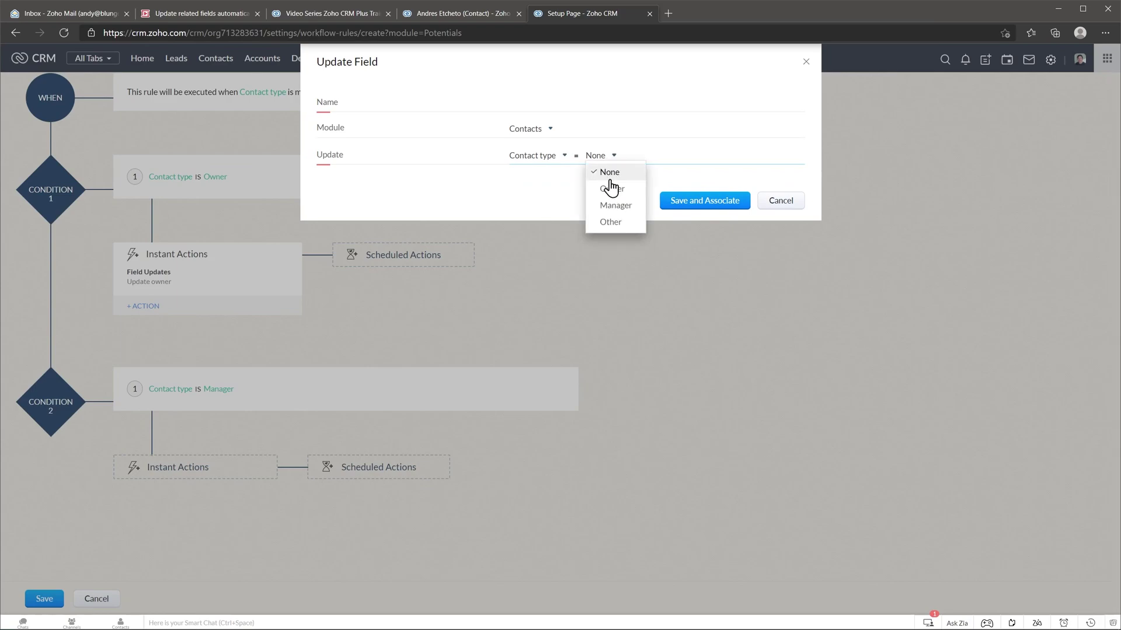
left_click(612, 210)
left_click(565, 106)
type("U")
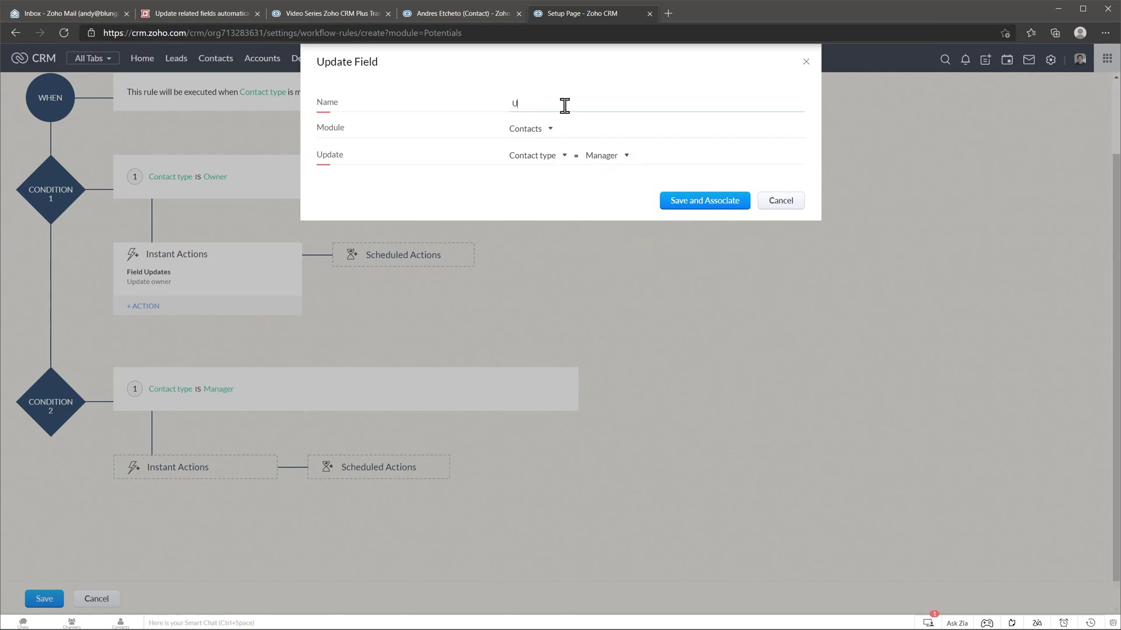
type("pdate manager")
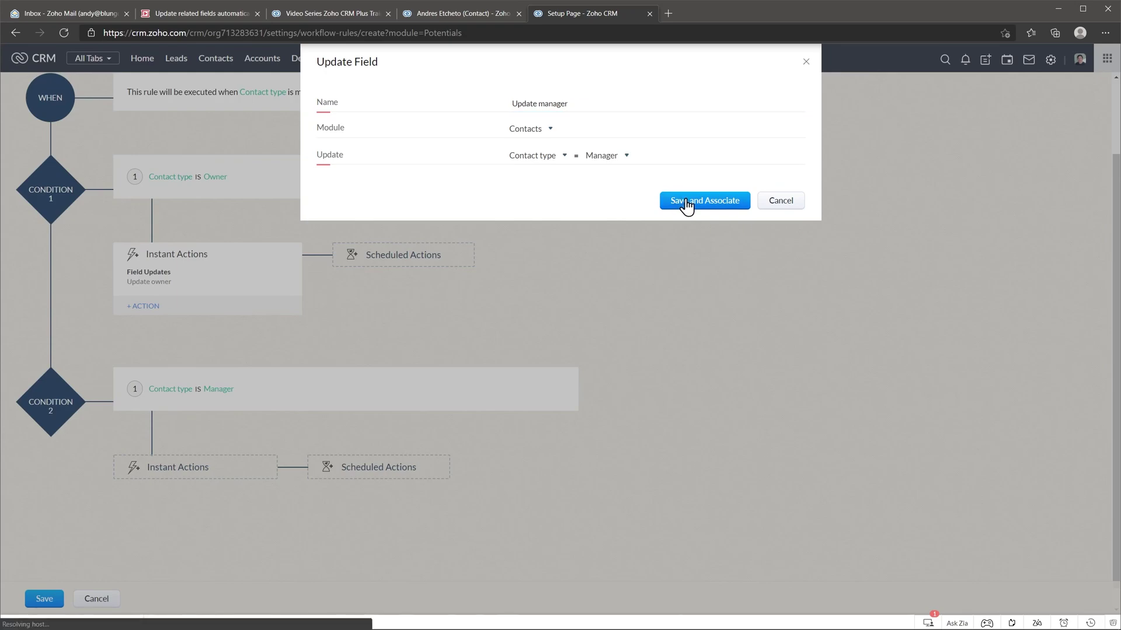
left_click(689, 203)
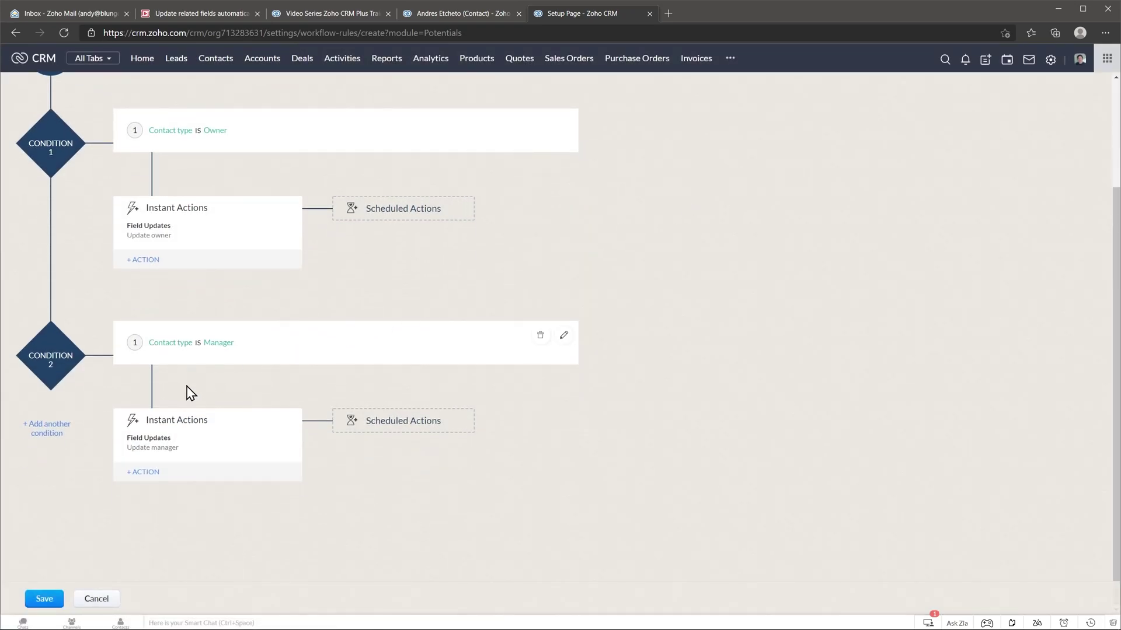
Set condition 3 to Contact type is Other
left_click(61, 442)
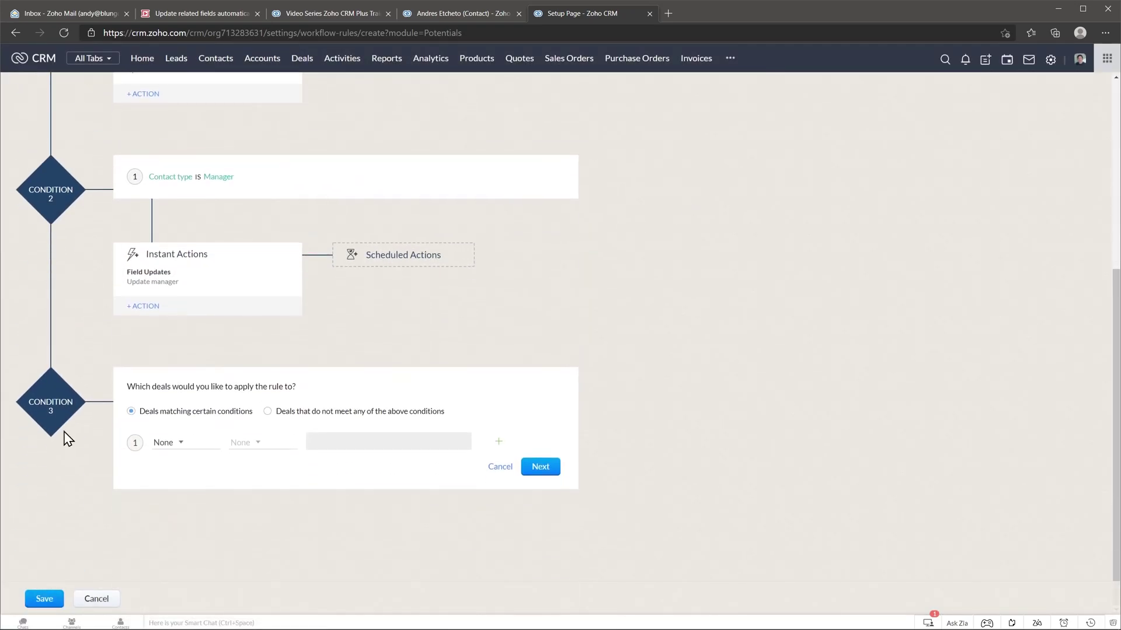
left_click(173, 443)
type("cont")
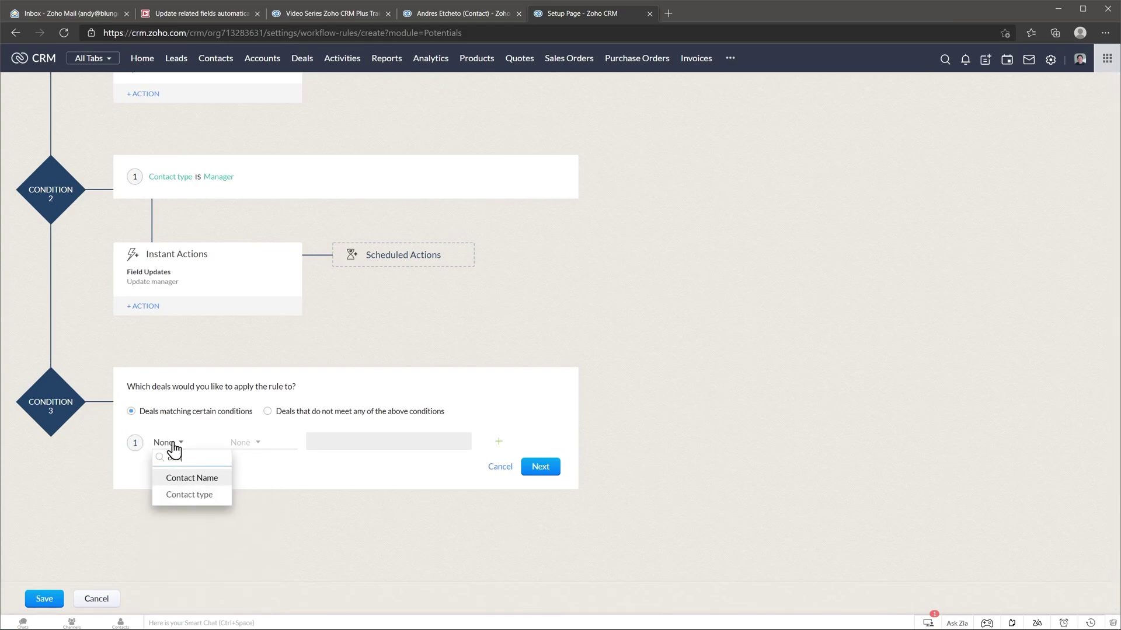
left_click(180, 495)
left_click(254, 444)
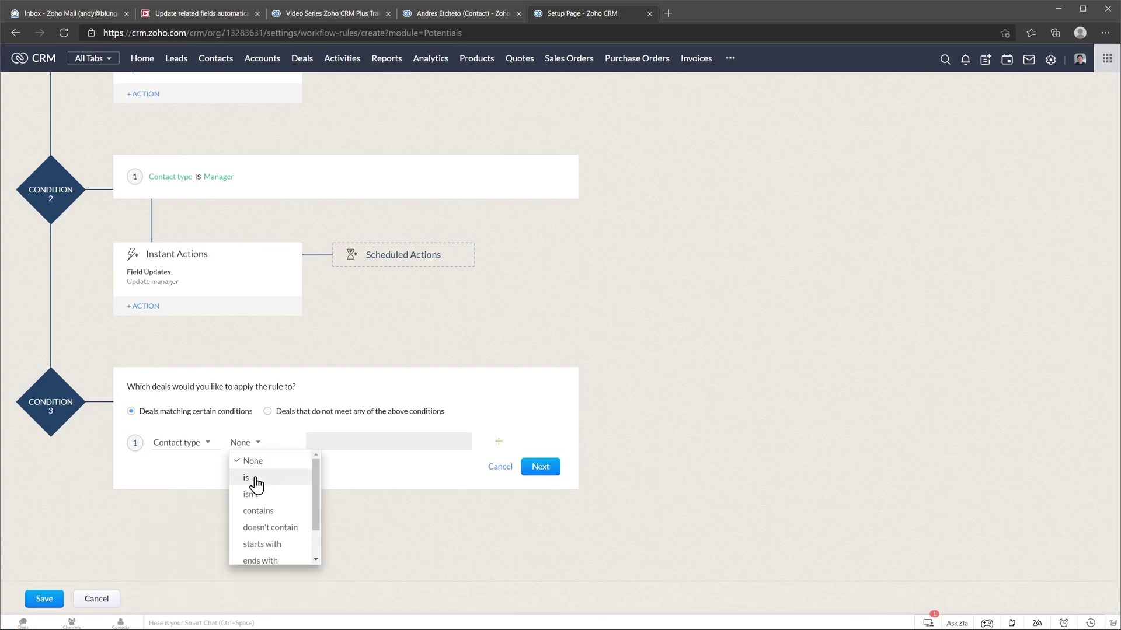
left_click(253, 477)
left_click(344, 444)
left_click(330, 480)
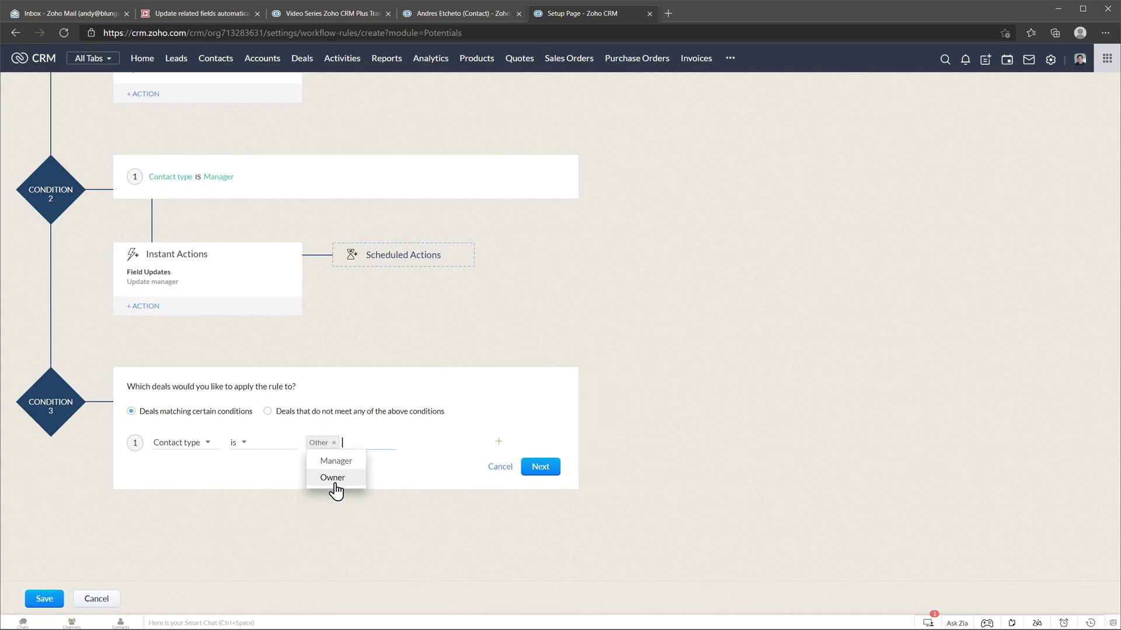
left_click(553, 478)
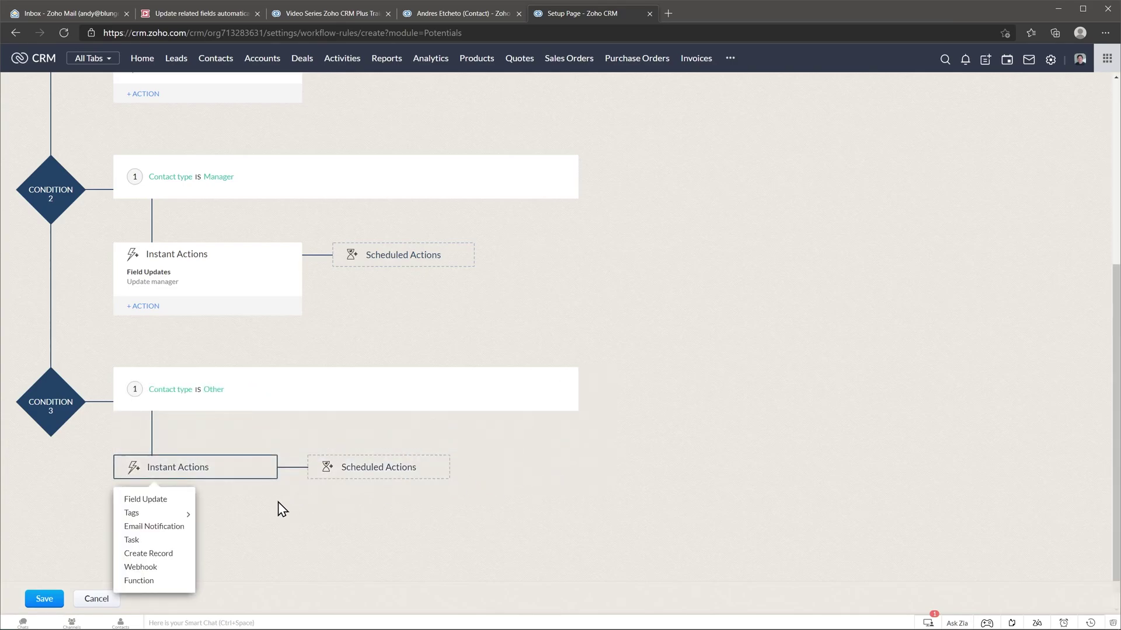
Attach a Contacts field update 'Update other' setting Contact type to Other
left_click(173, 501)
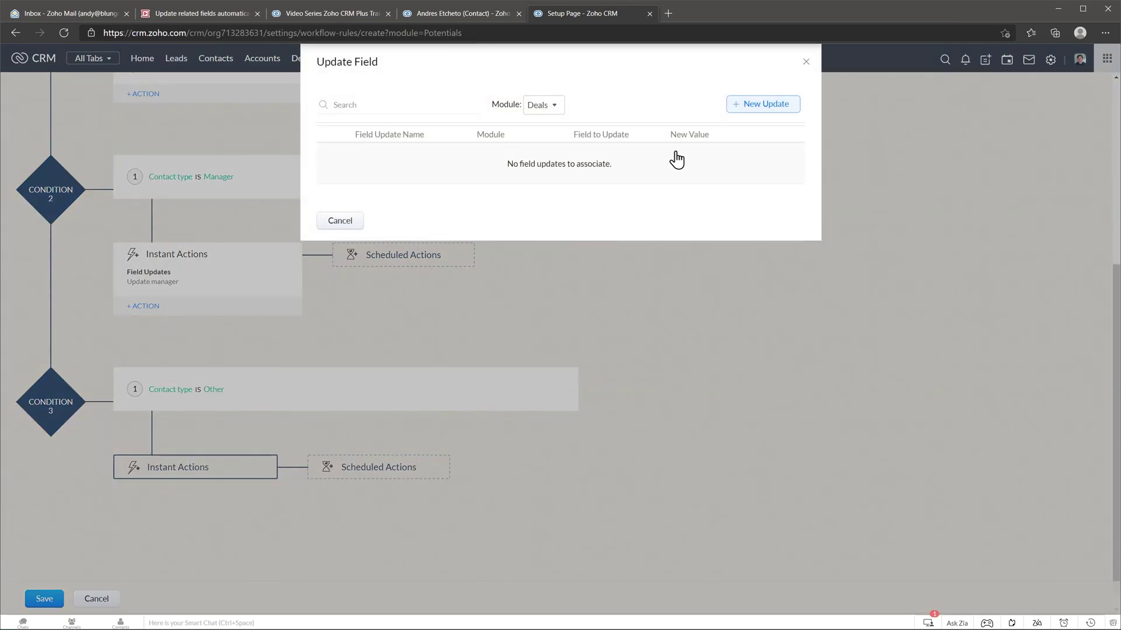
left_click(743, 106)
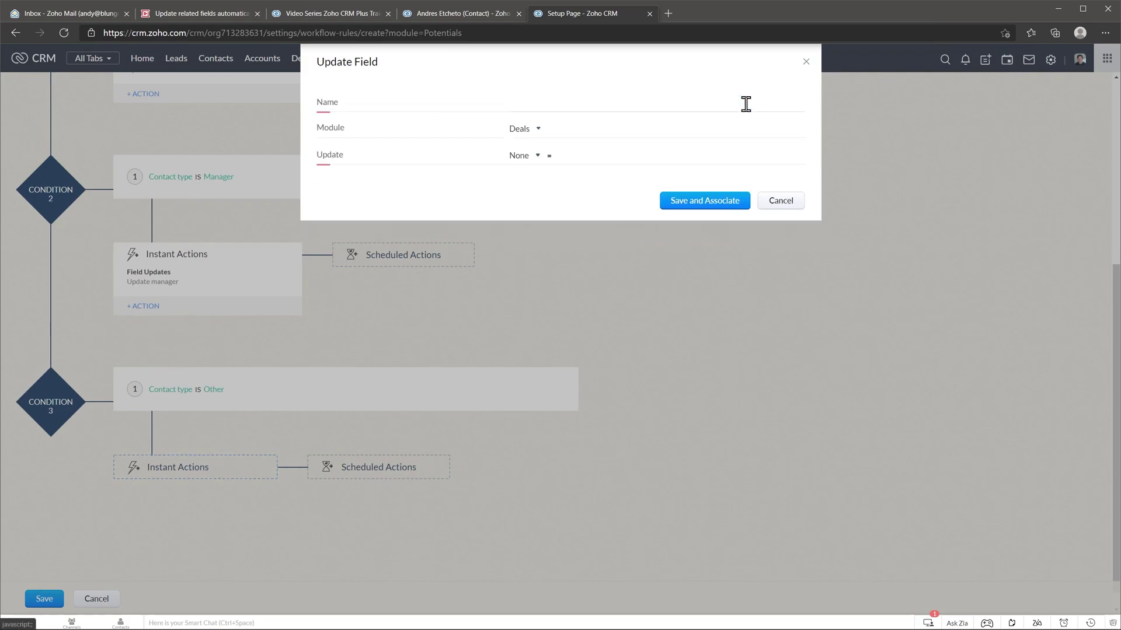
left_click(521, 134)
left_click(529, 185)
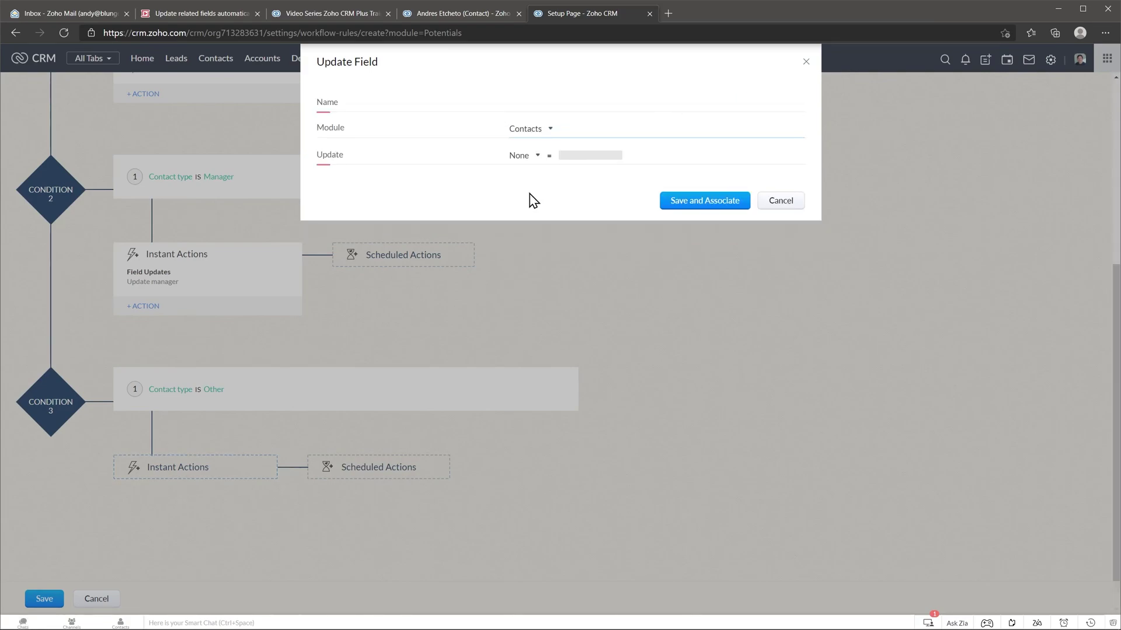
left_click(529, 161)
type("con")
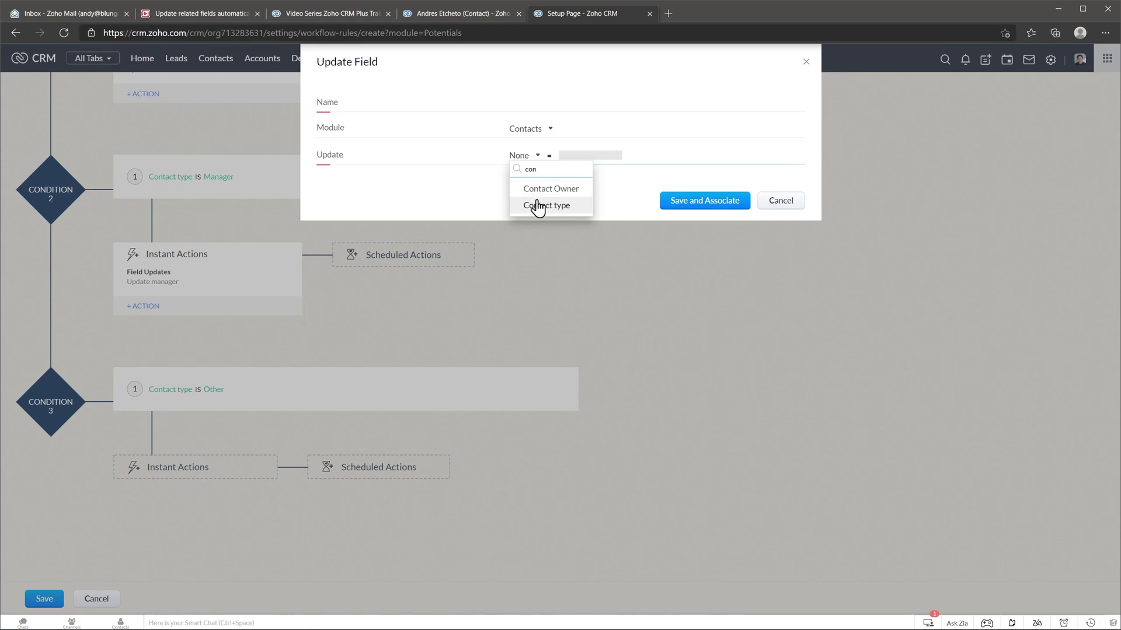
left_click(534, 207)
left_click(605, 159)
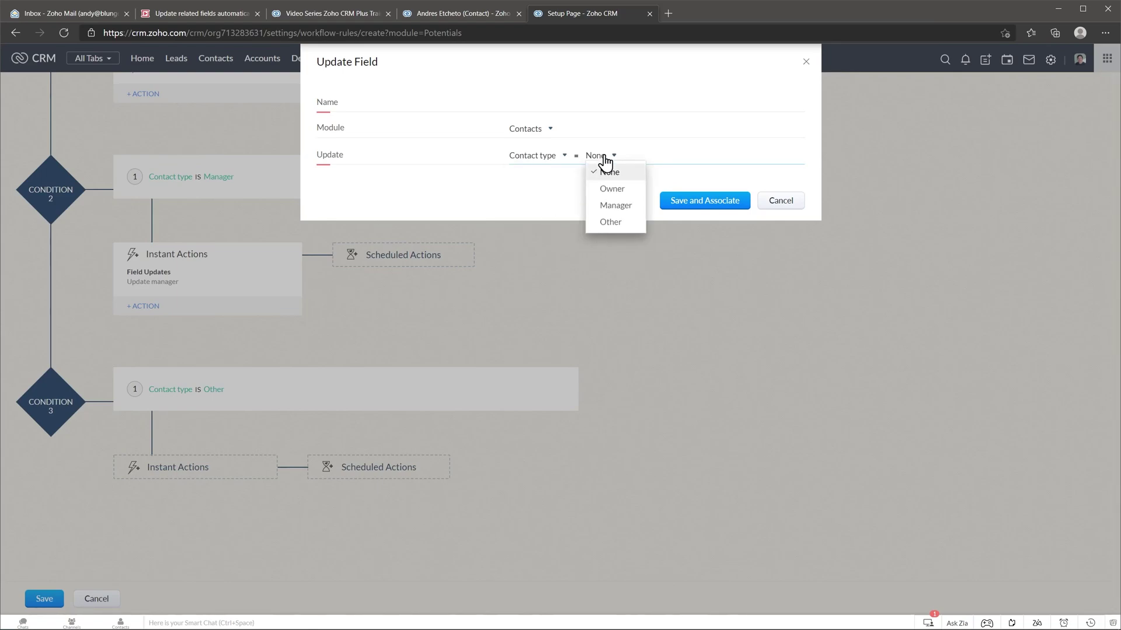
left_click(607, 223)
left_click(553, 108)
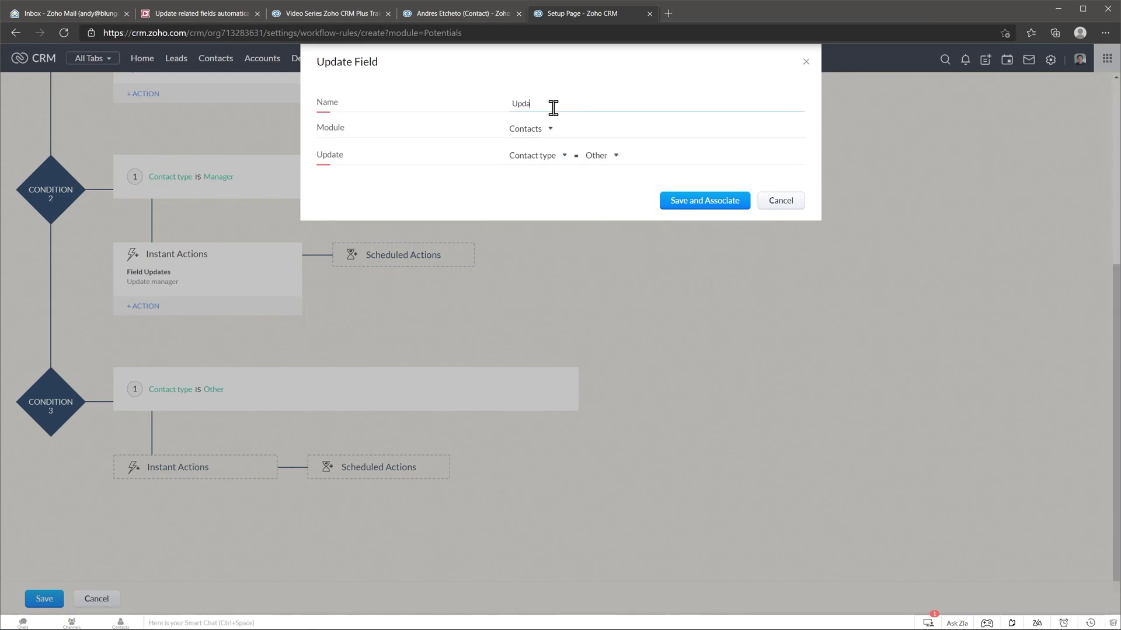
type("Update other")
left_click(683, 204)
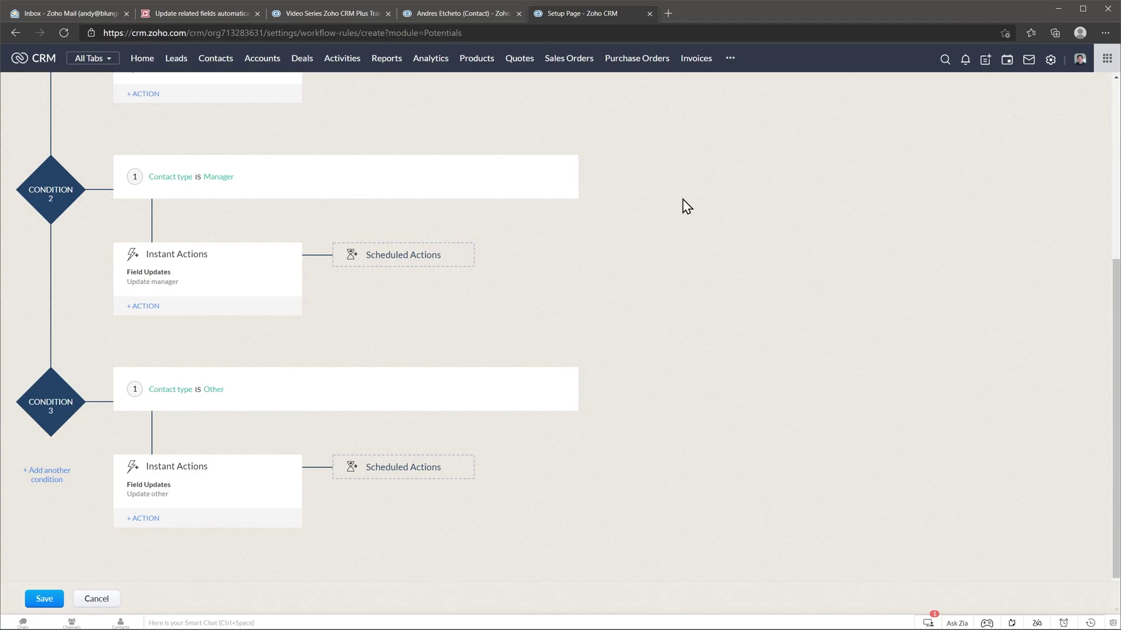
Save the workflow rule
left_click(45, 600)
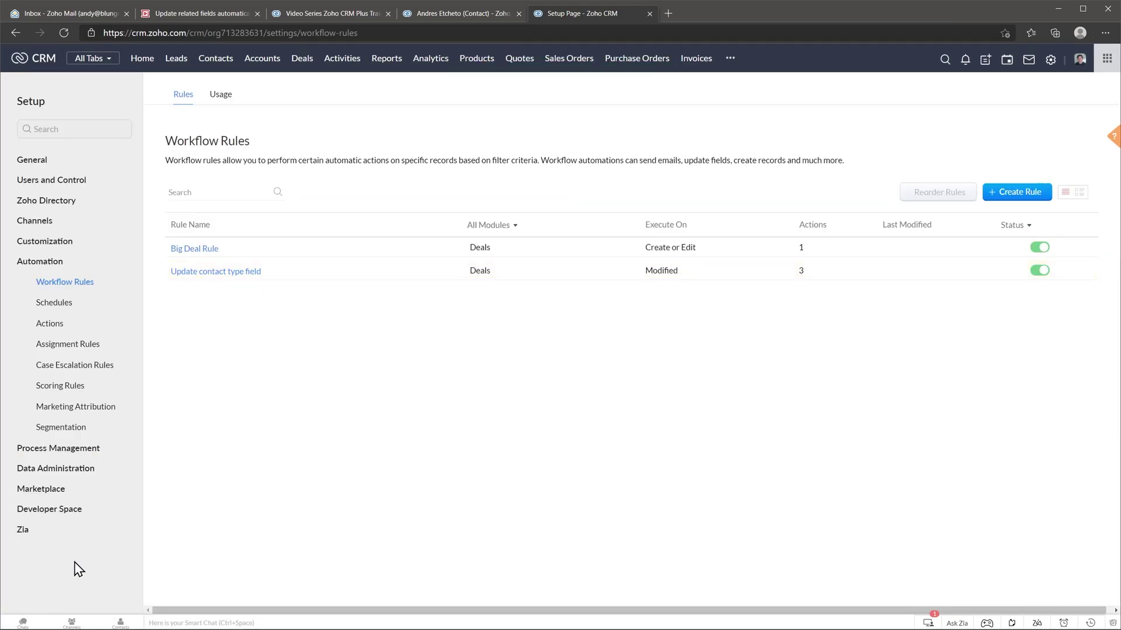
Reload the training deal and save its Contact type as Owner
left_click(310, 16)
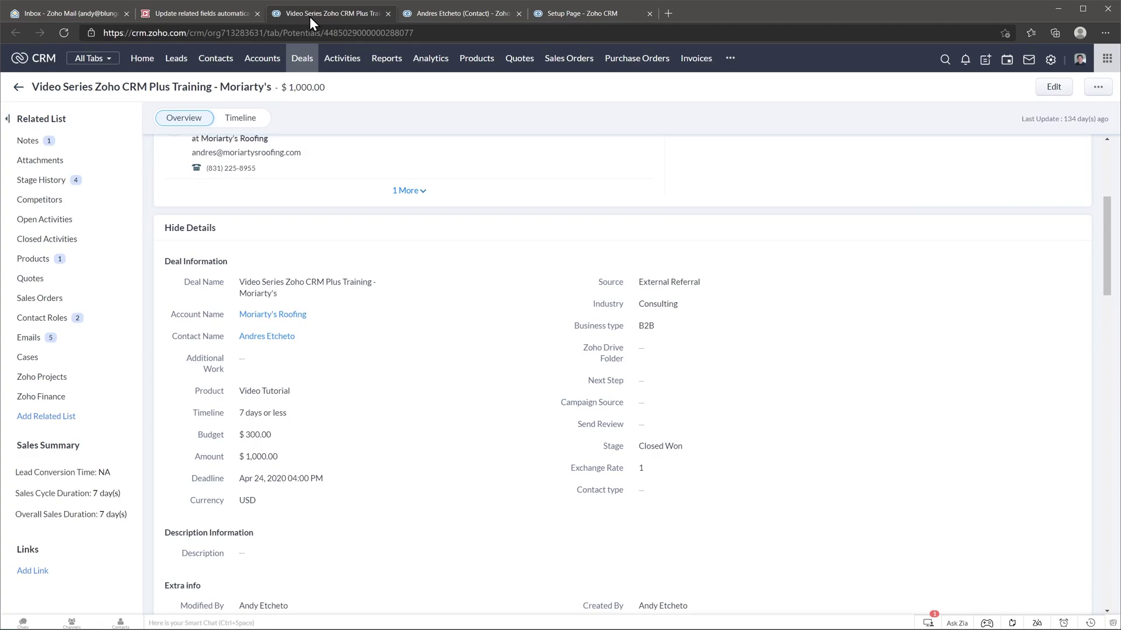
key("F5")
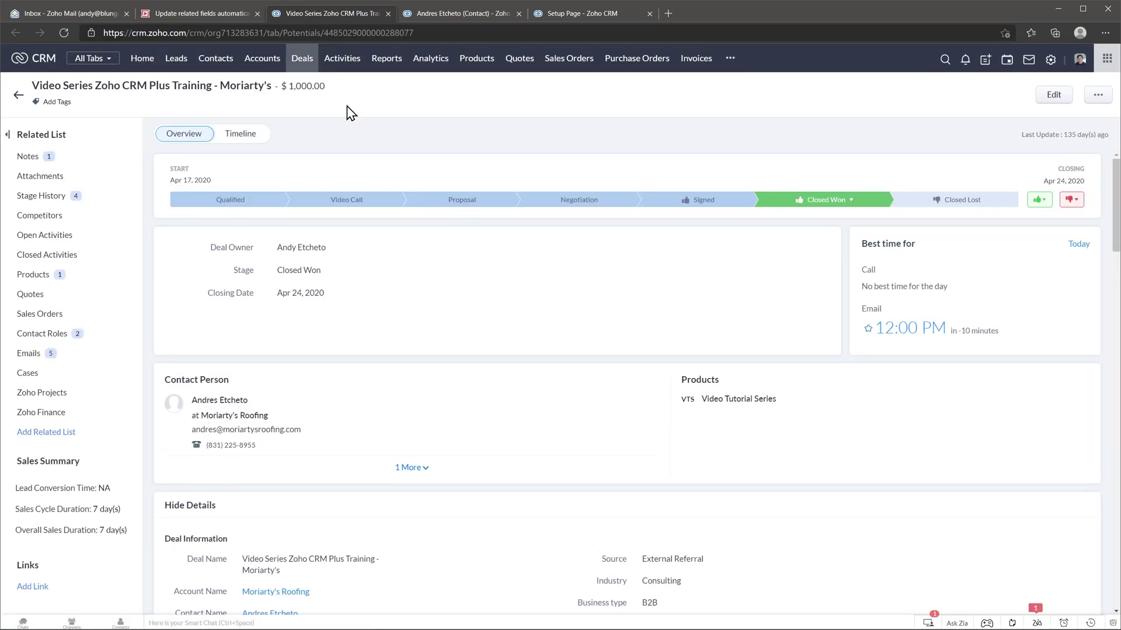
scroll(440, 235, "down", 8)
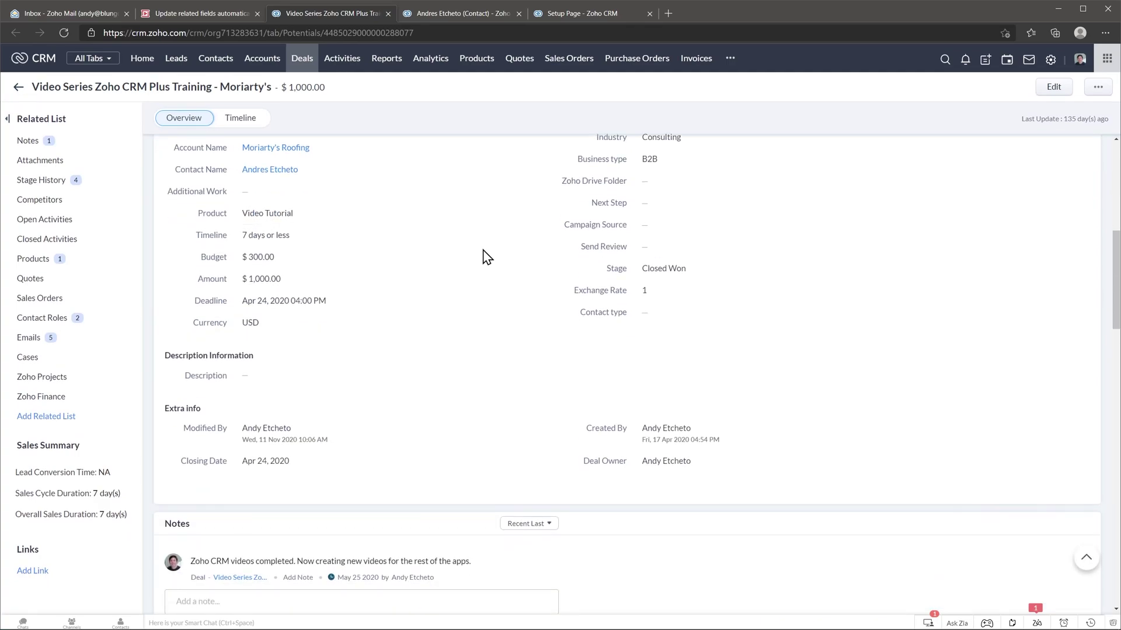
left_click(666, 316)
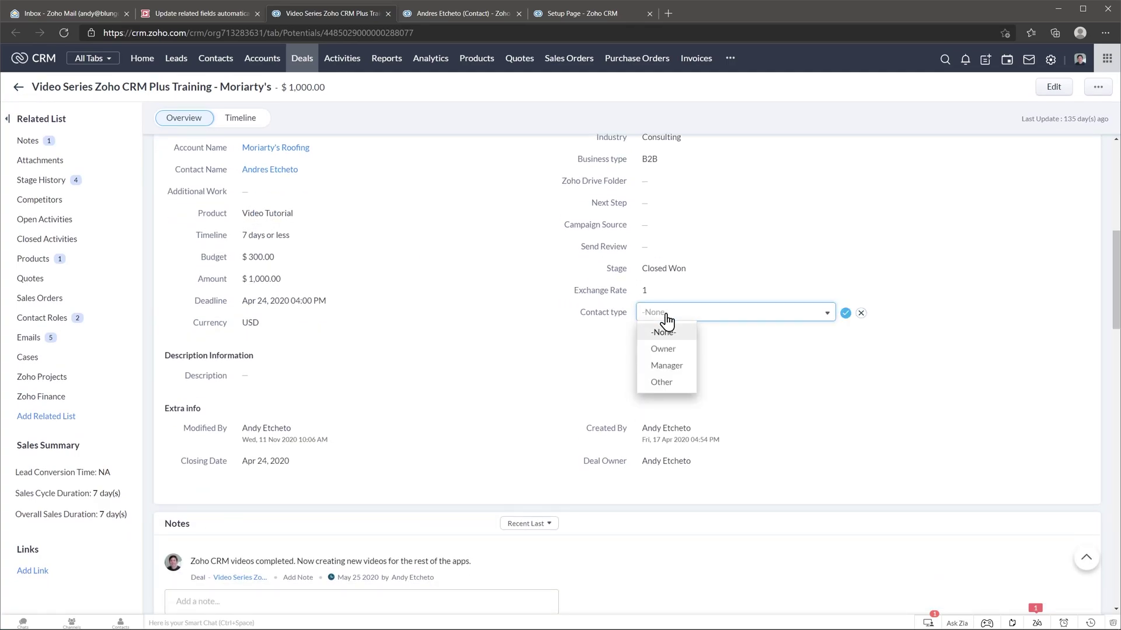
left_click(673, 350)
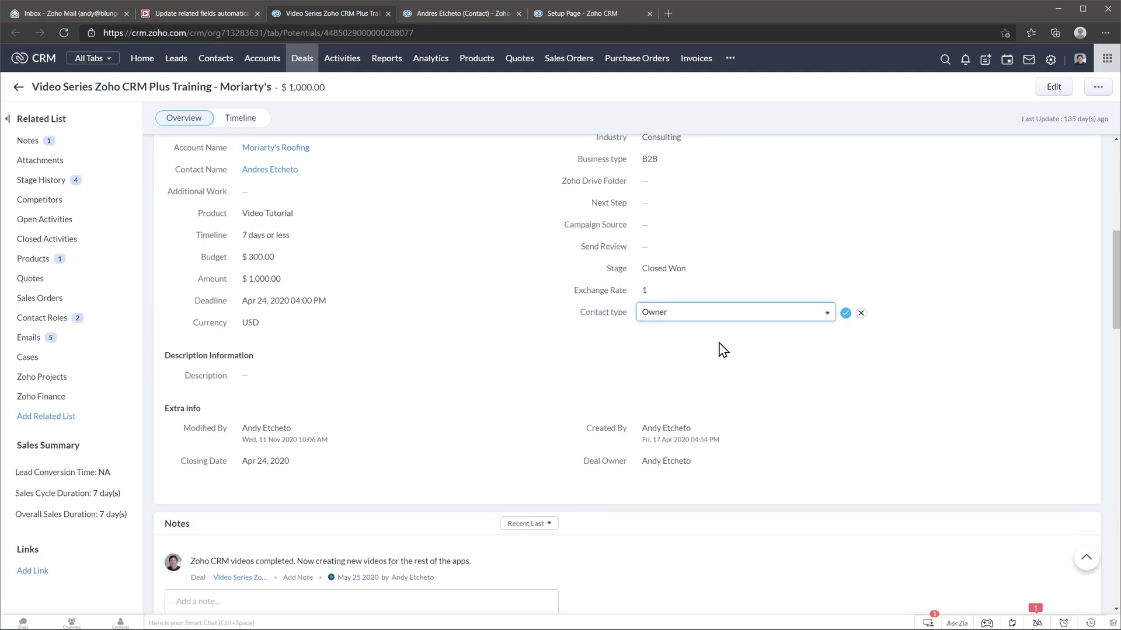
left_click(846, 313)
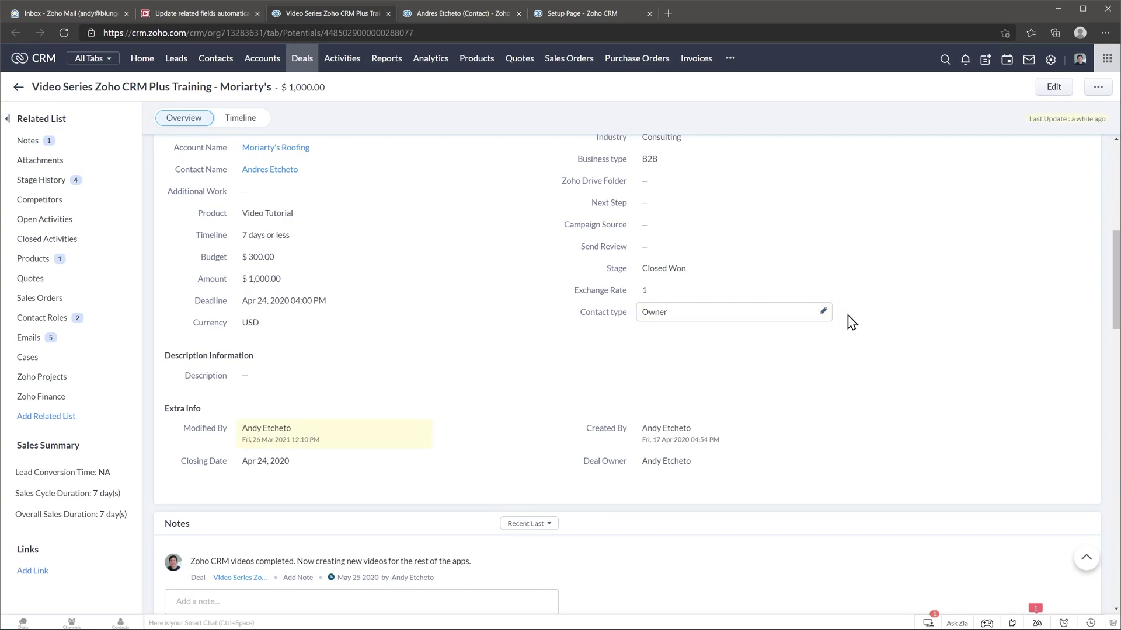
Reload the linked contact to confirm its Contact type now reads Owner
left_click(472, 14)
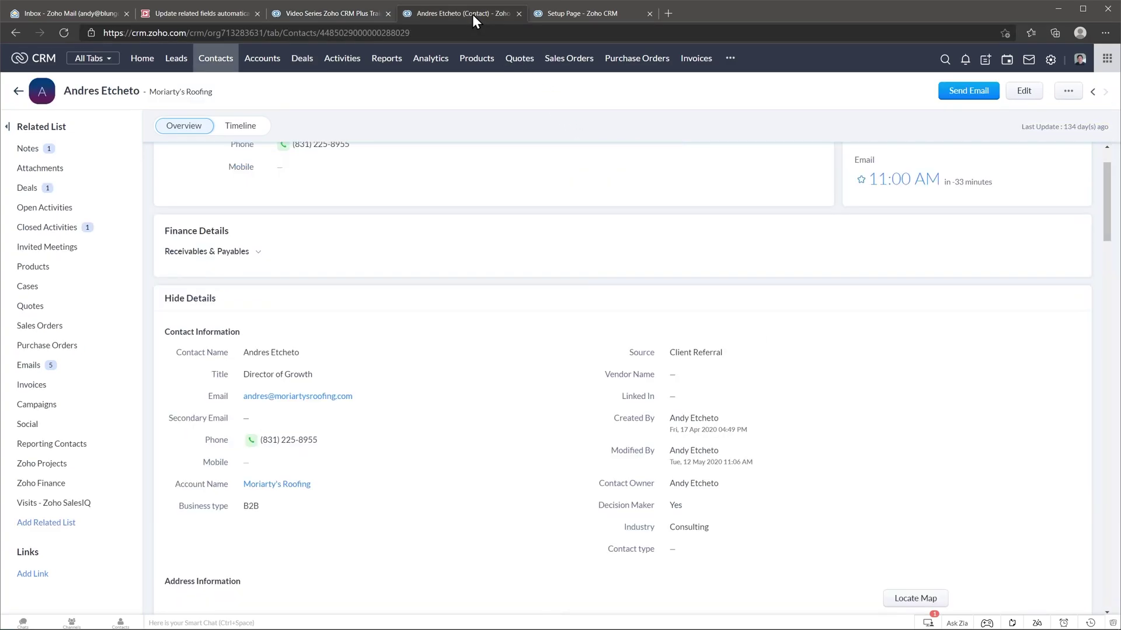
key("F5")
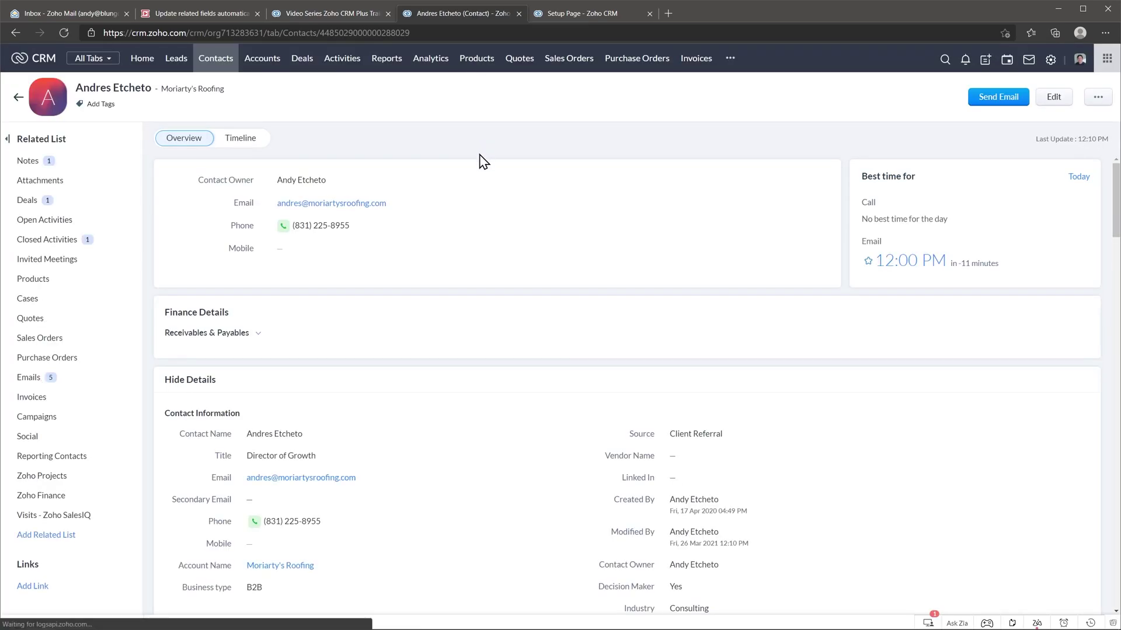
scroll(480, 162, "down", 4)
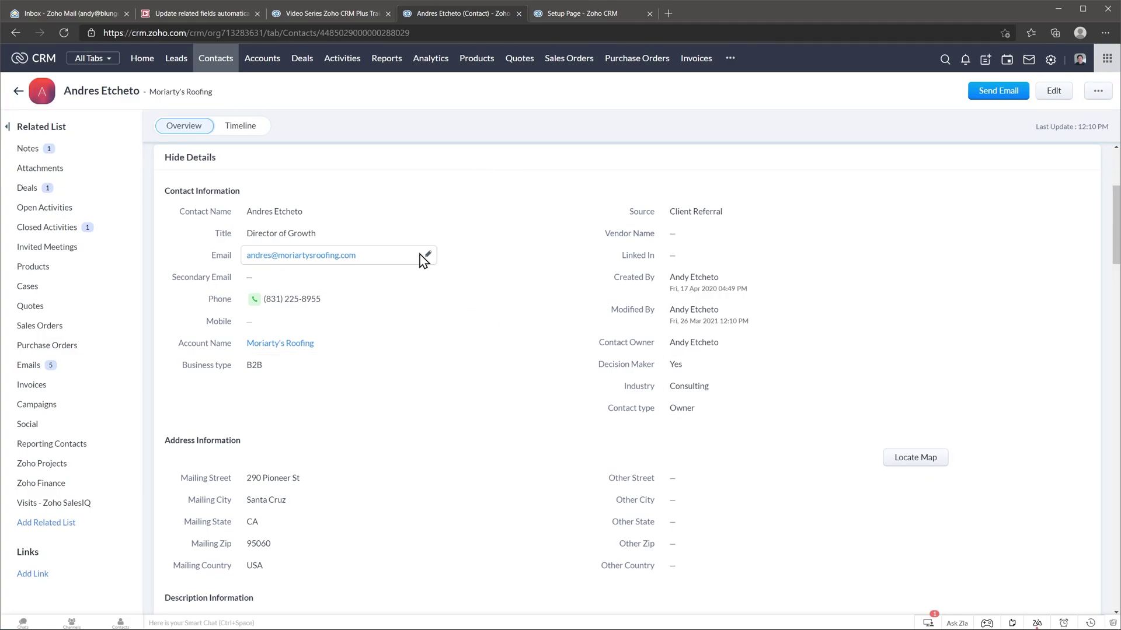
View the contact's timeline showing Contact type changed from blank to Owner by the workflow
left_click(259, 130)
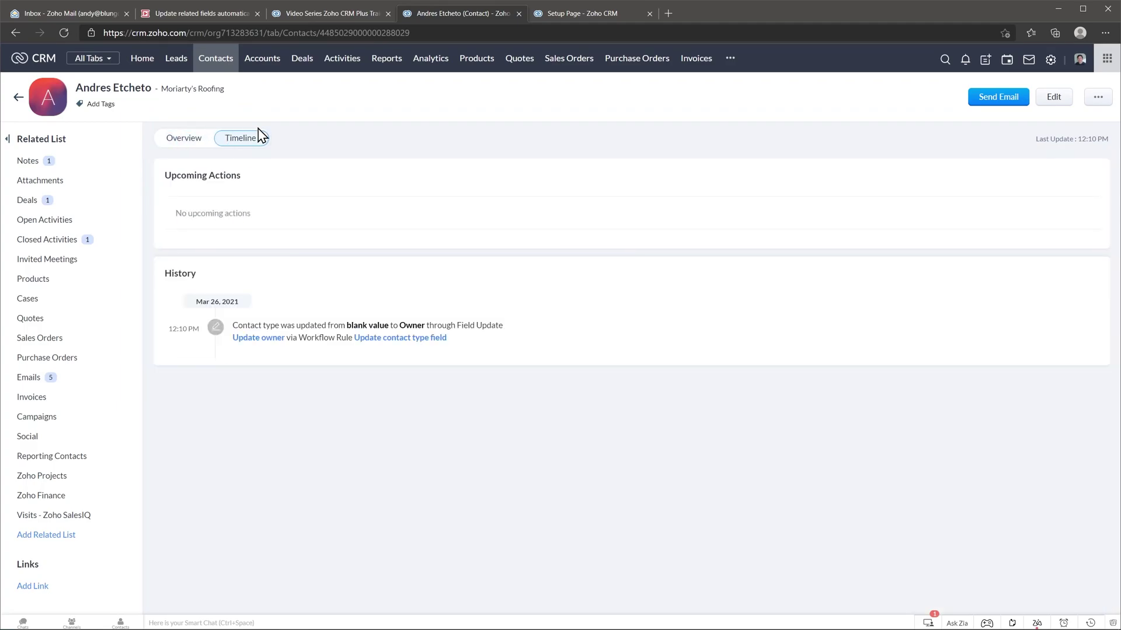